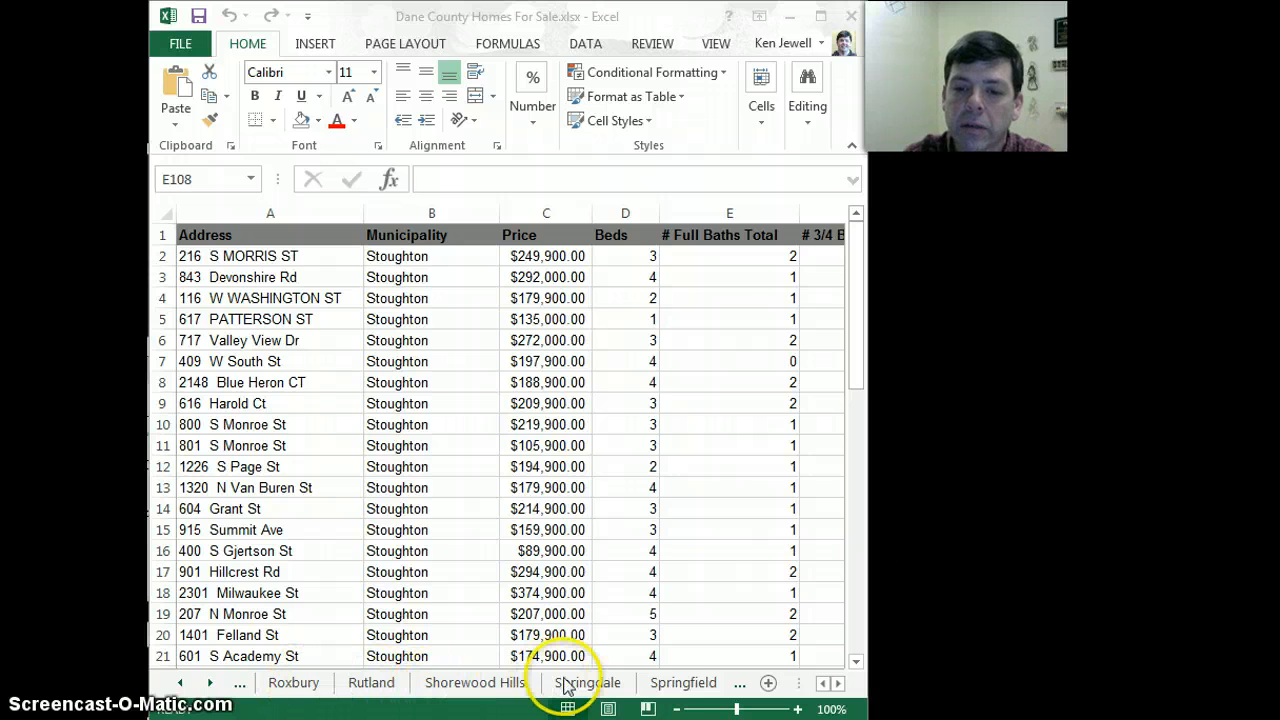
# Open the Madison worksheet in the Dane County Homes For Sale workbook
pyautogui.click(179, 683)
pyautogui.click(179, 683)
pyautogui.click(179, 683)
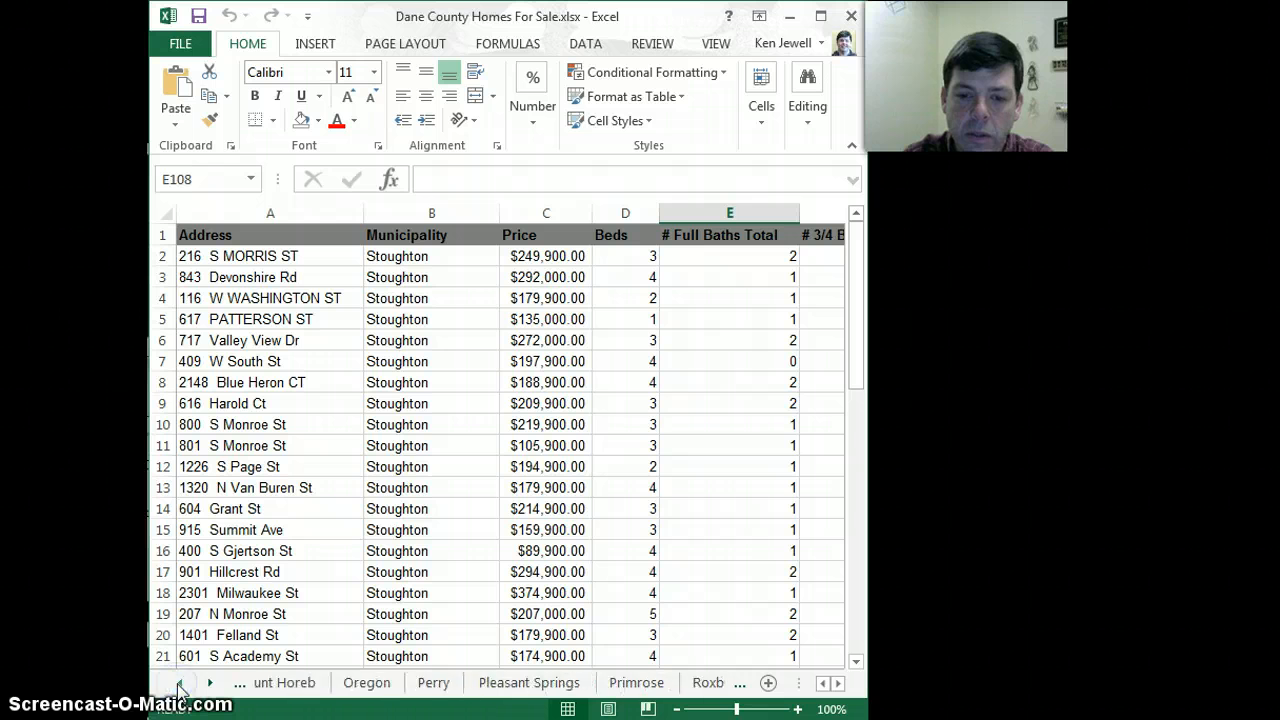
pyautogui.click(179, 683)
pyautogui.click(179, 683)
pyautogui.click(179, 683)
pyautogui.click(179, 683)
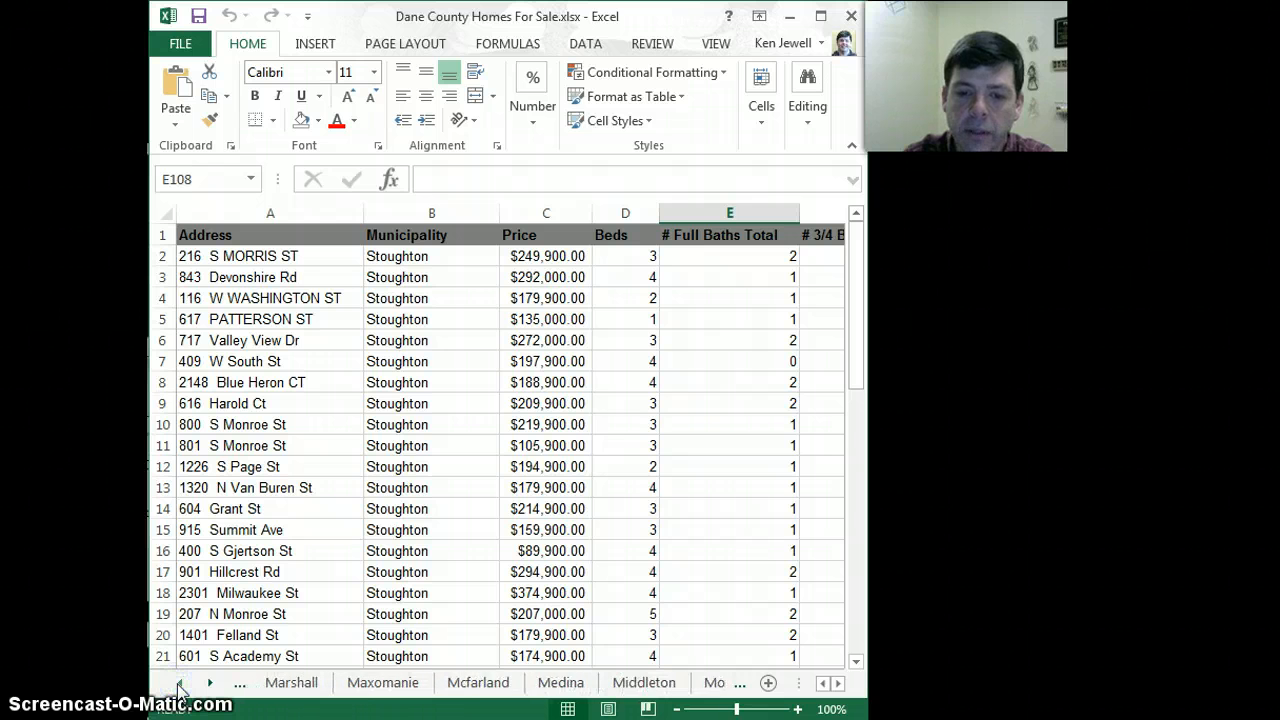
pyautogui.click(179, 683)
pyautogui.click(179, 683)
pyautogui.click(368, 694)
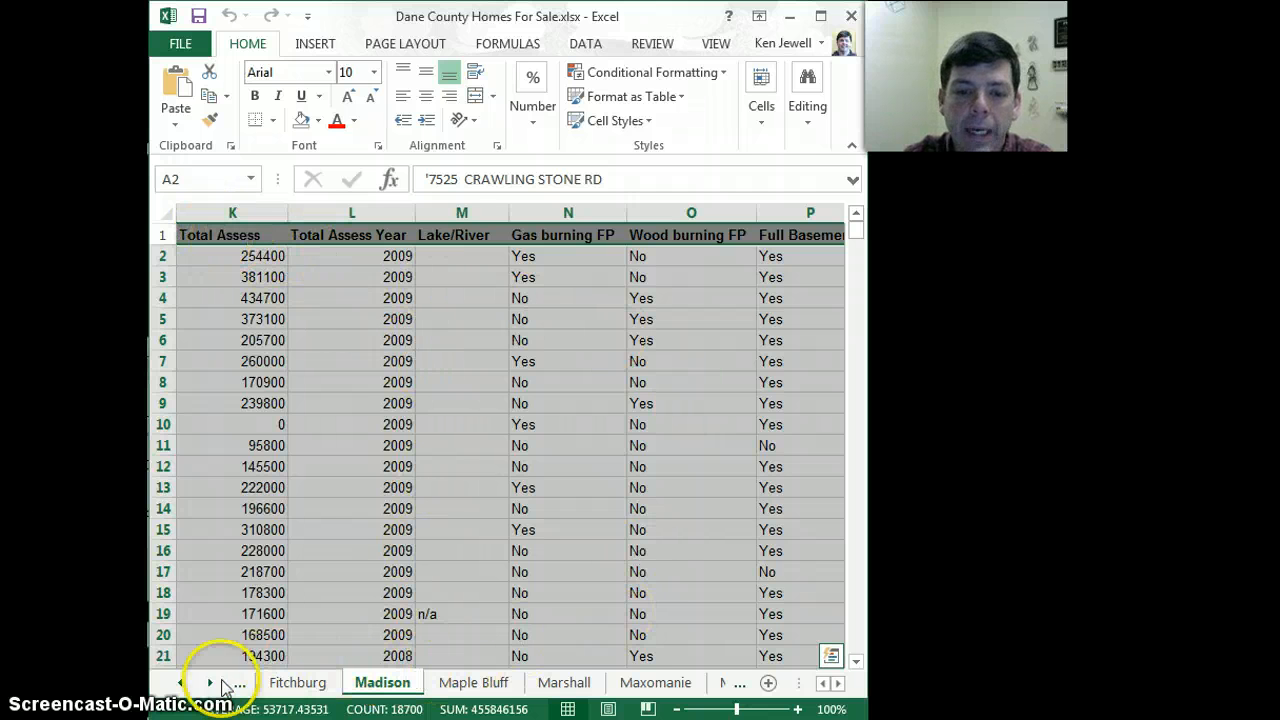
# Select the whole Madison data range A1:V851, including the header row
pyautogui.moveTo(200, 277); pyautogui.dragTo(333, 289)
pyautogui.moveTo(514, 366); pyautogui.dragTo(520, 384)
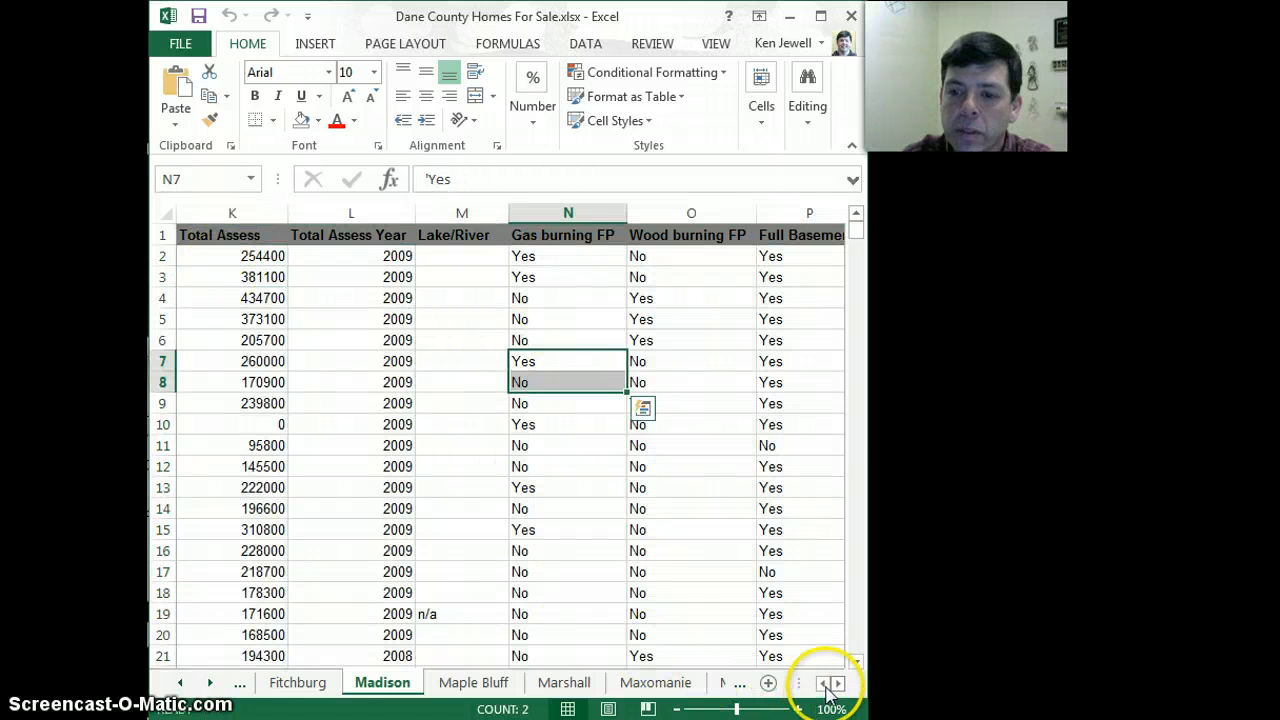
pyautogui.click(822, 683)
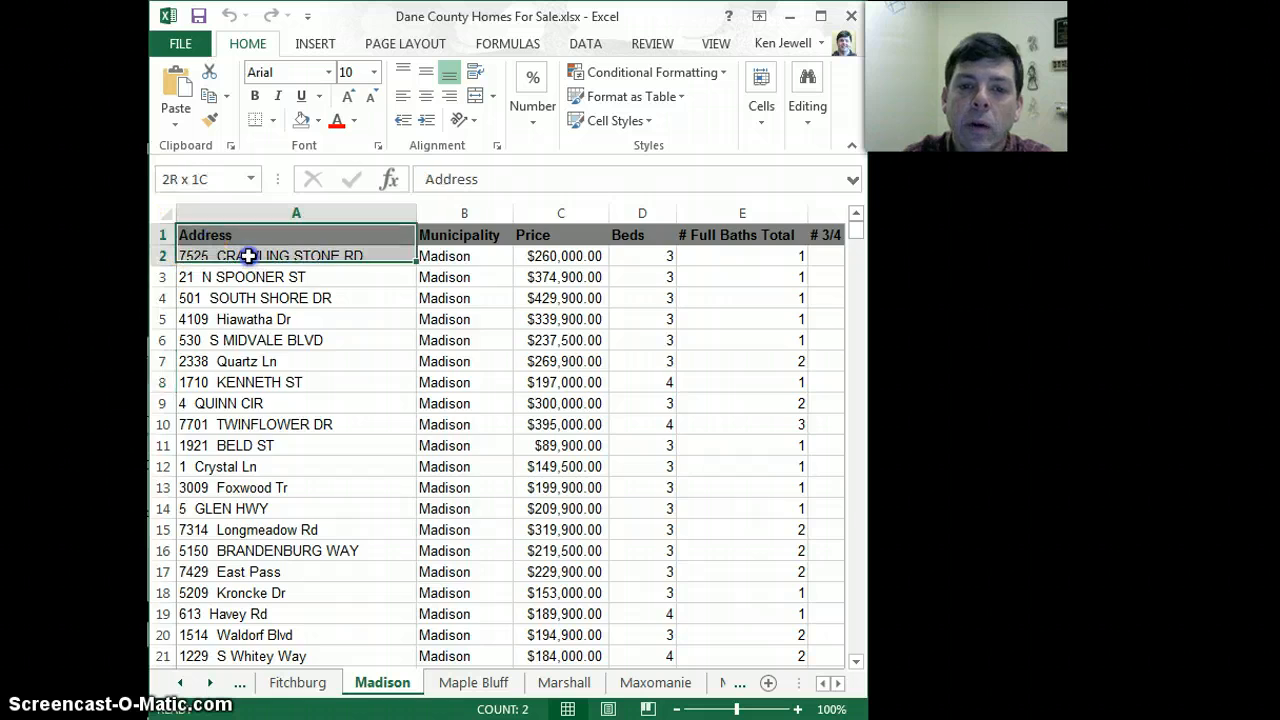
pyautogui.moveTo(248, 256); pyautogui.dragTo(744, 636)
pyautogui.moveTo(805, 687); pyautogui.dragTo(836, 689)
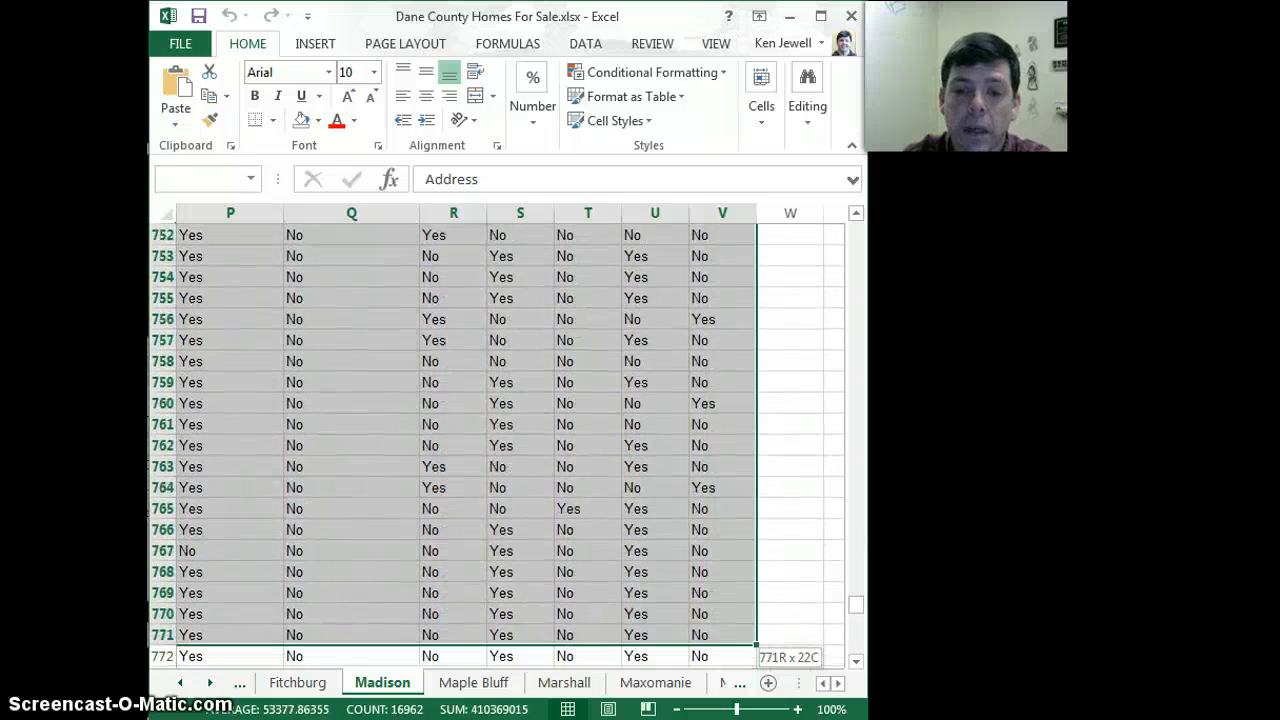
pyautogui.moveTo(757, 662); pyautogui.dragTo(711, 510)
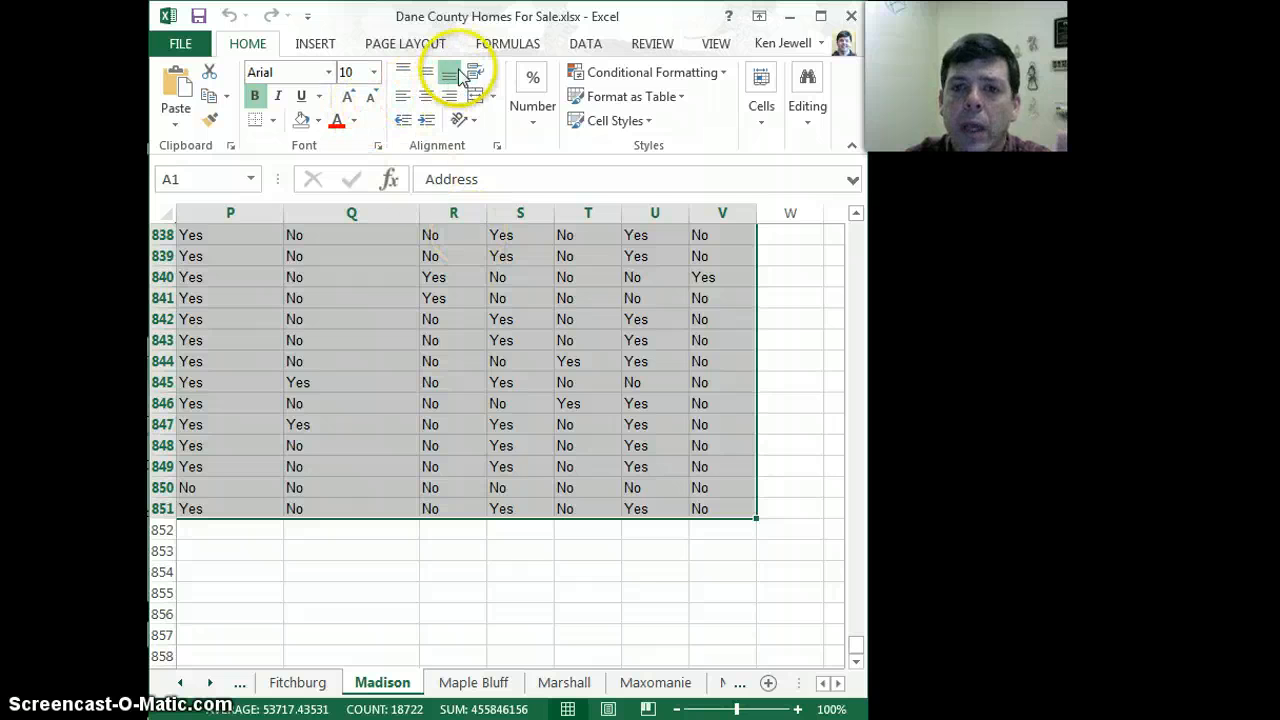
# Create a PivotTable from the selected range Madison!$A$1:$V$851 on a new worksheet
pyautogui.click(312, 47)
pyautogui.click(318, 48)
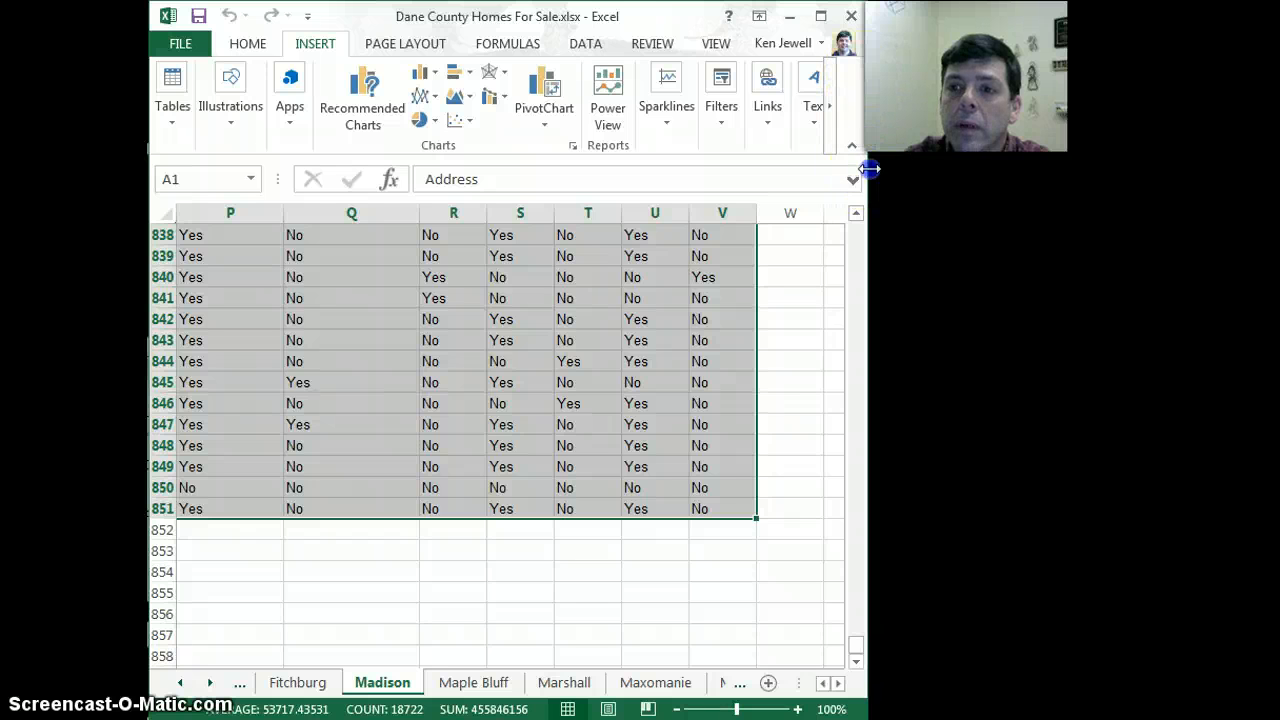
pyautogui.moveTo(862, 175); pyautogui.dragTo(933, 177)
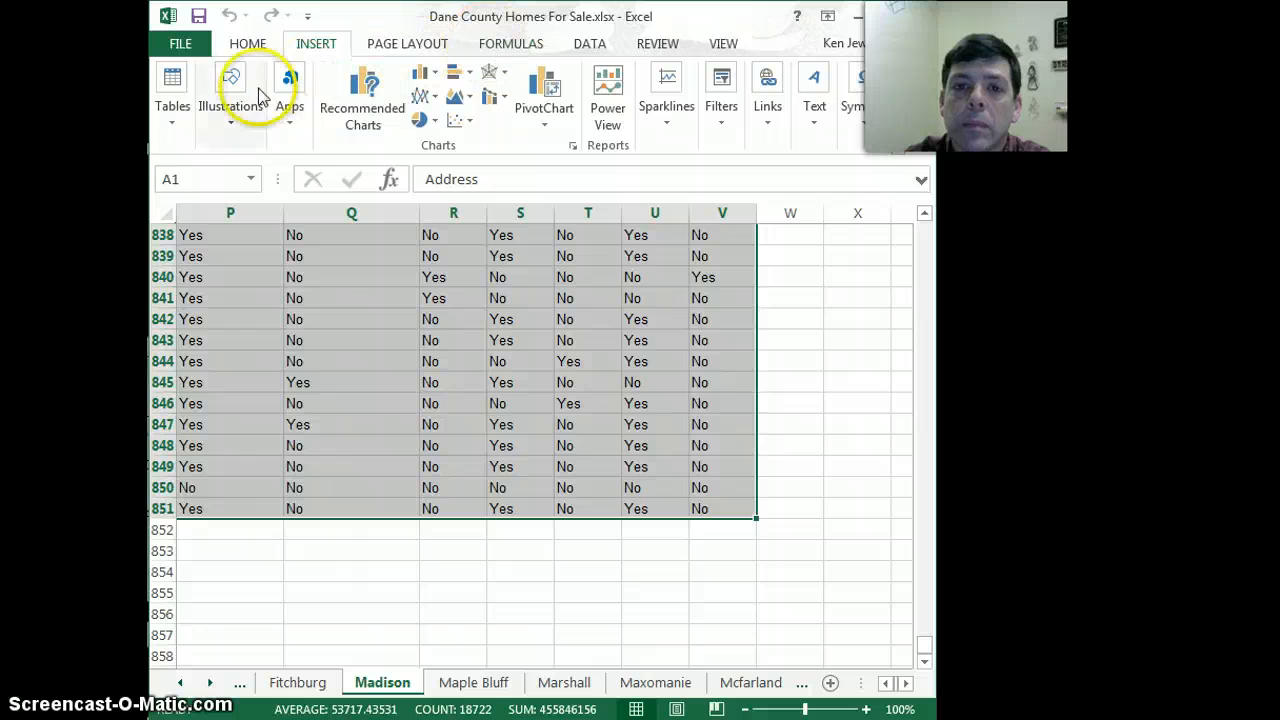
pyautogui.click(174, 118)
pyautogui.click(195, 188)
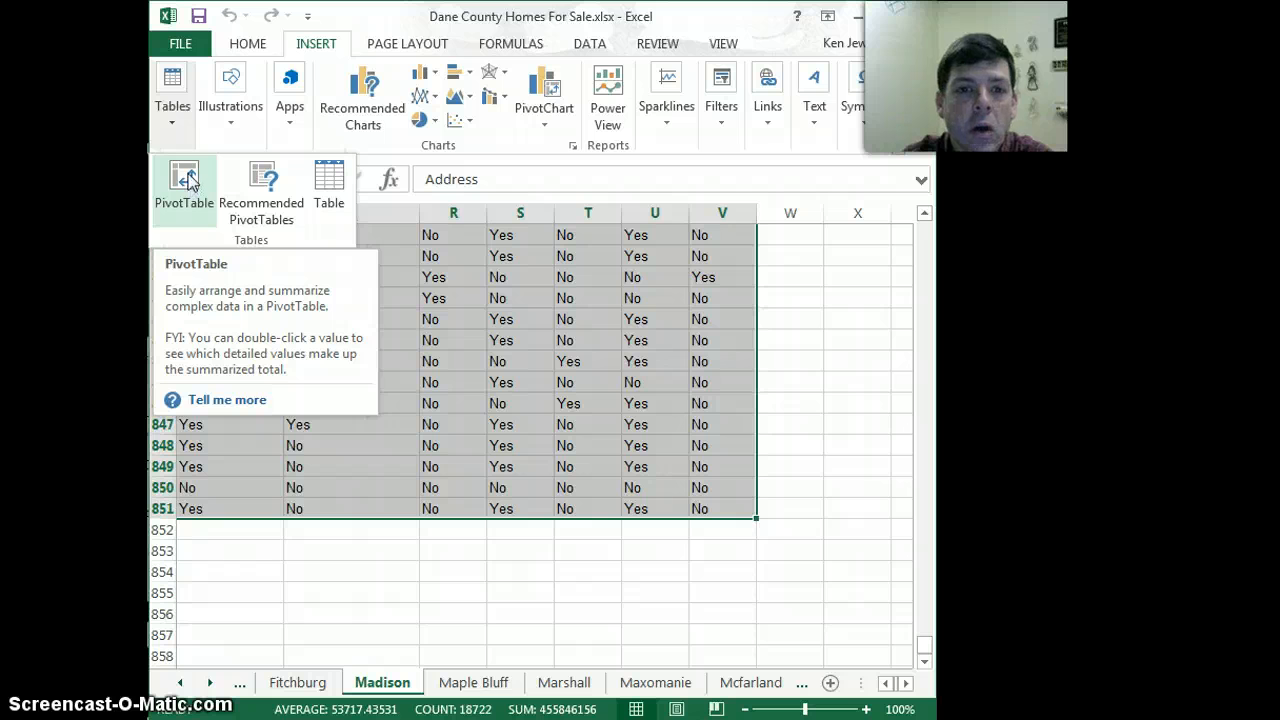
pyautogui.click(195, 185)
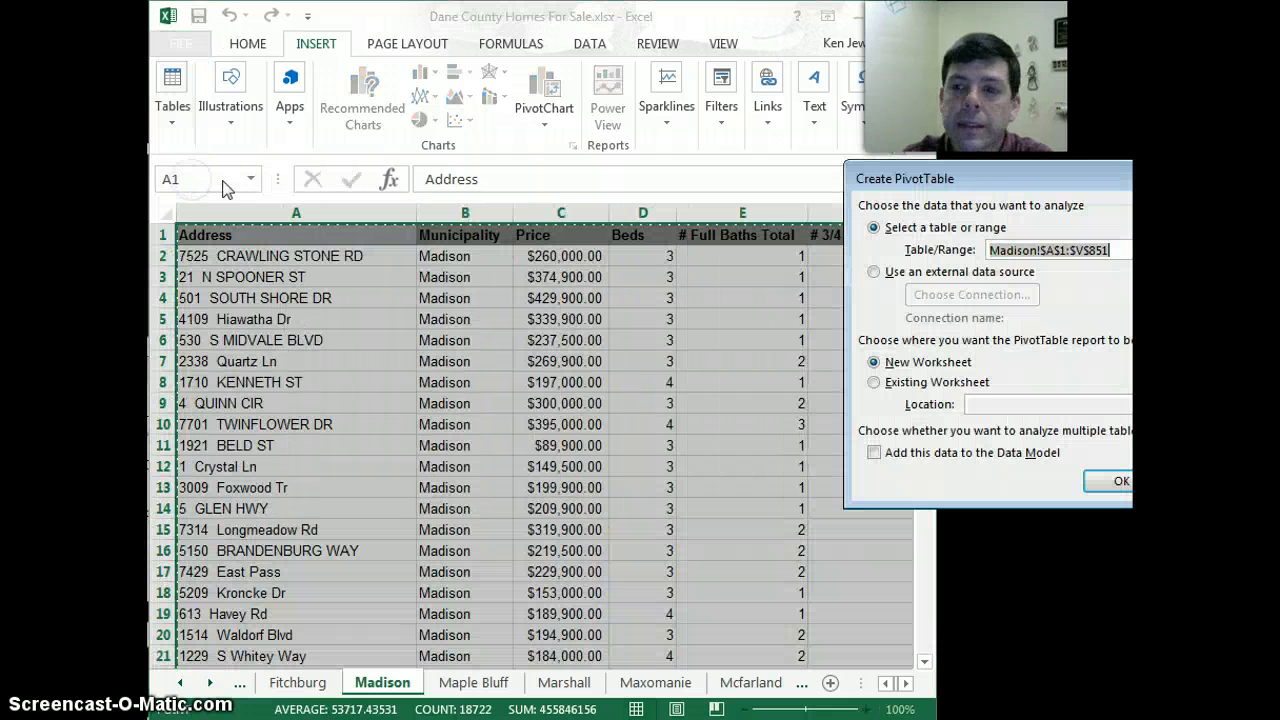
pyautogui.moveTo(1014, 177); pyautogui.dragTo(668, 70)
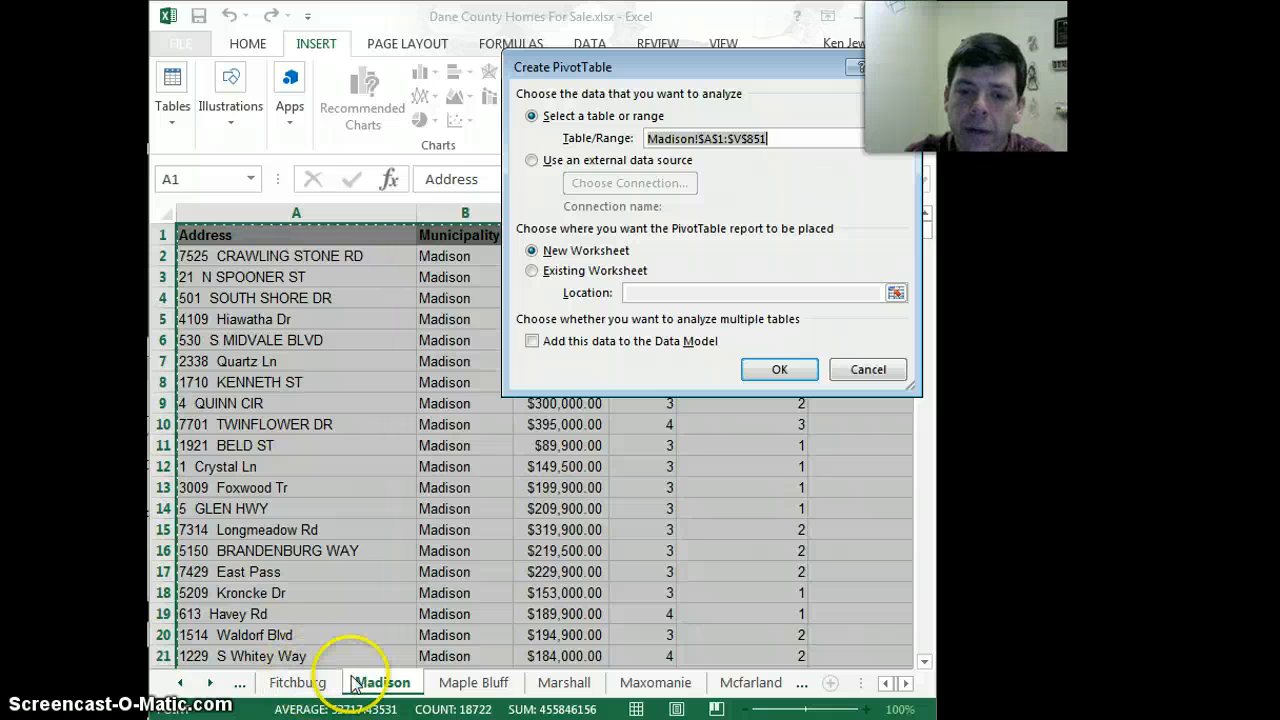
pyautogui.click(804, 370)
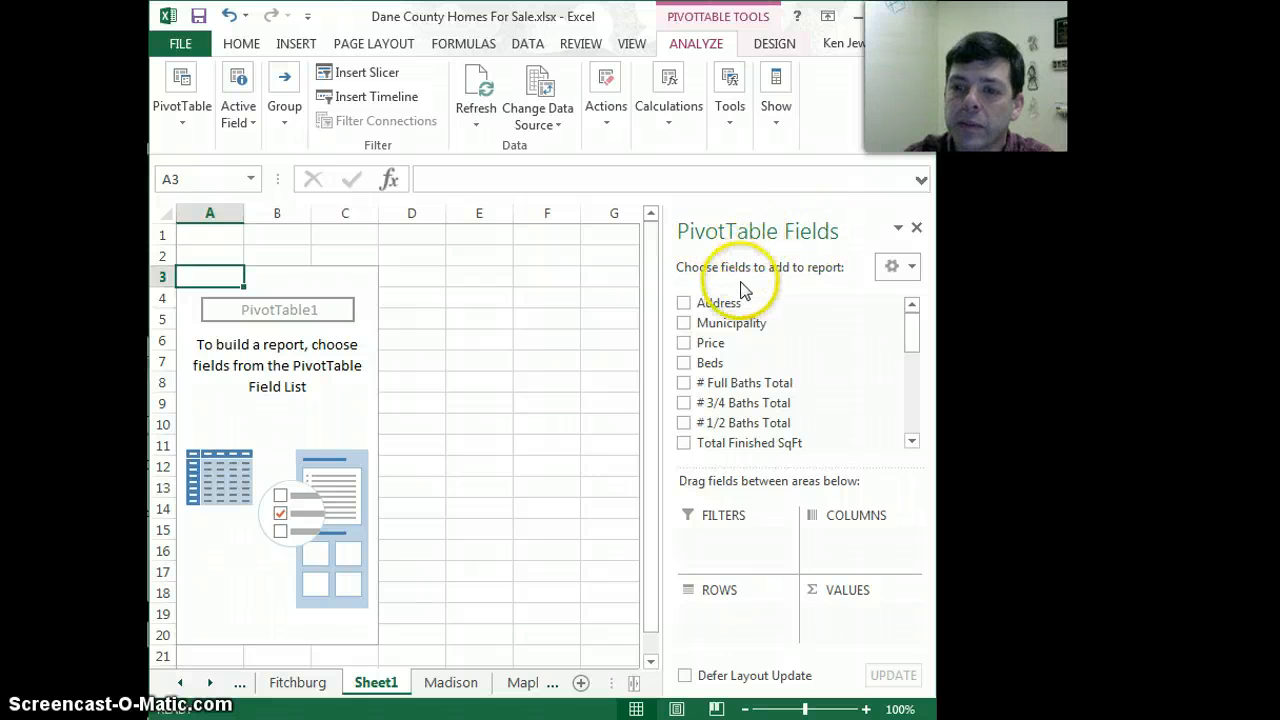
# Add the Beds field to the PivotTable both as summed values and as row labels
pyautogui.click(685, 363)
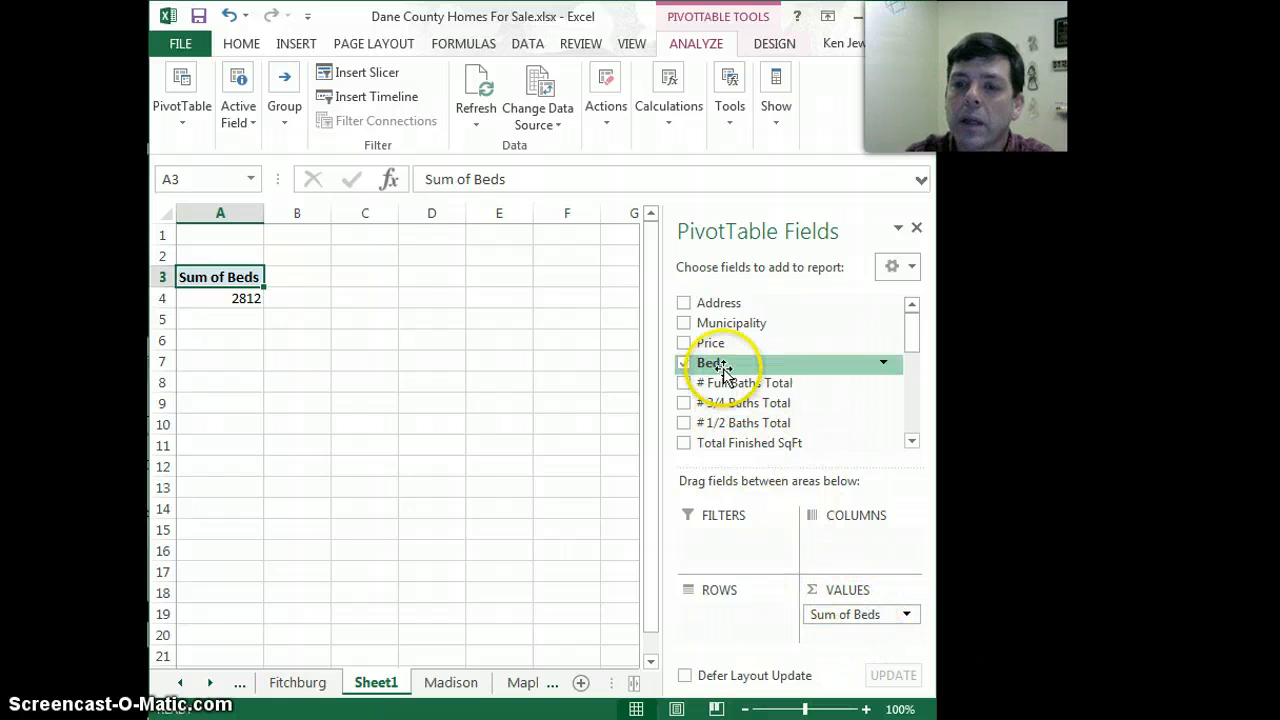
pyautogui.moveTo(718, 363); pyautogui.dragTo(712, 612)
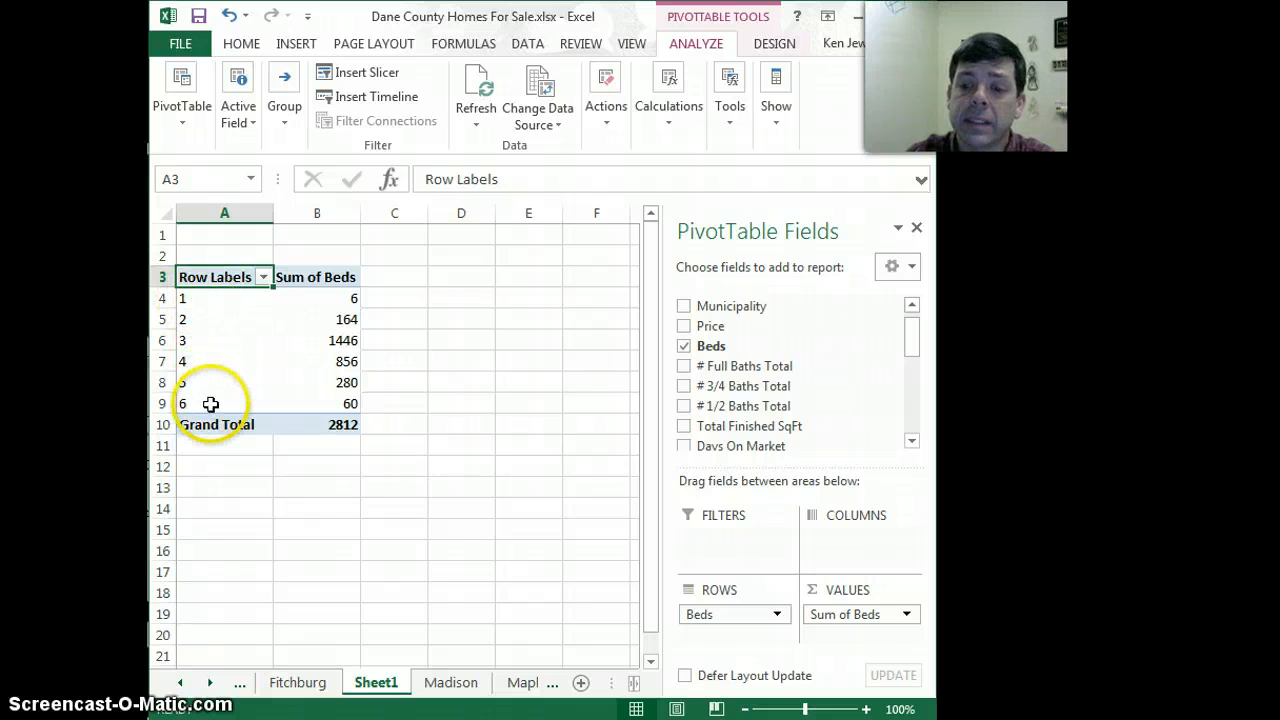
pyautogui.moveTo(211, 403); pyautogui.dragTo(222, 388)
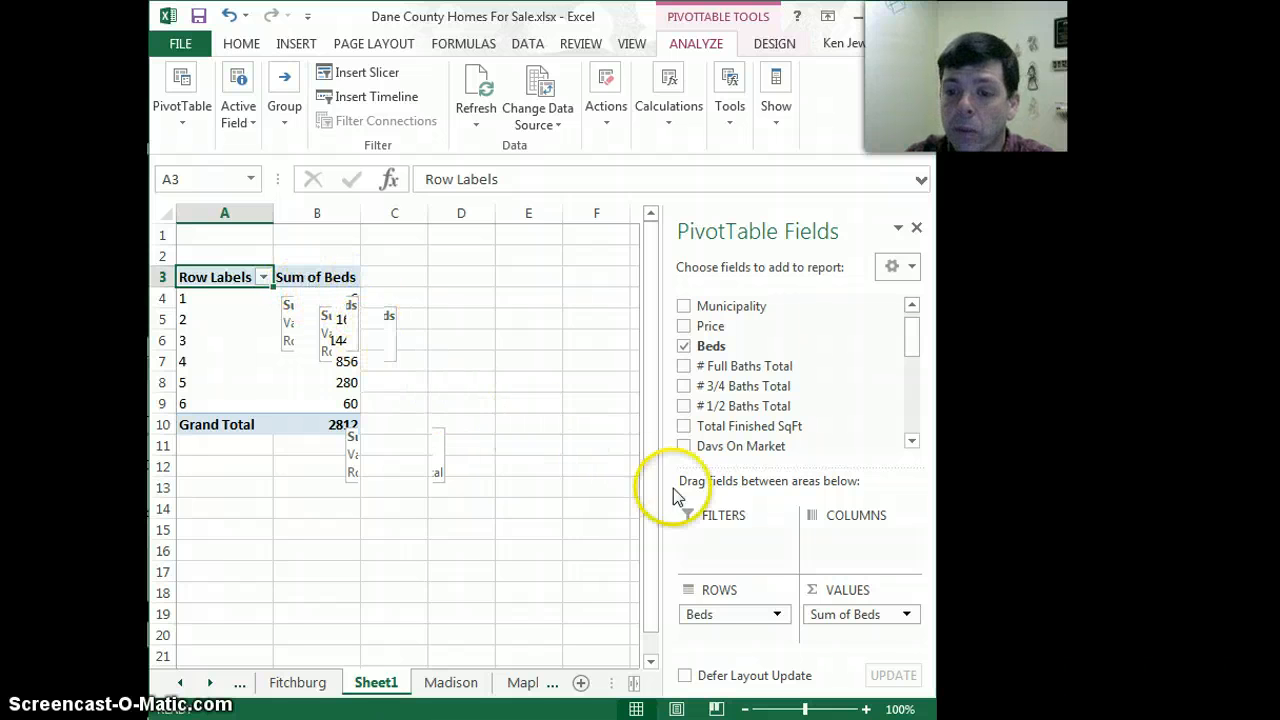
# Change the Beds value field to summarize by Count
pyautogui.click(906, 616)
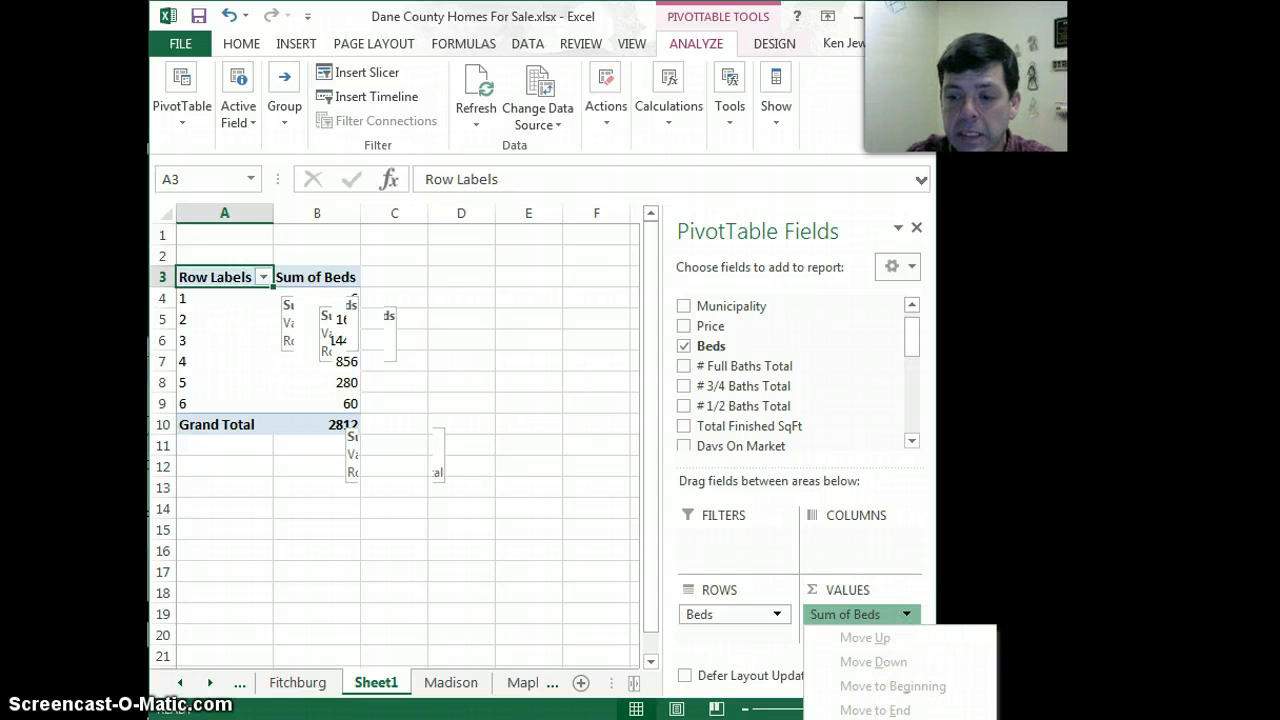
pyautogui.click(890, 719)
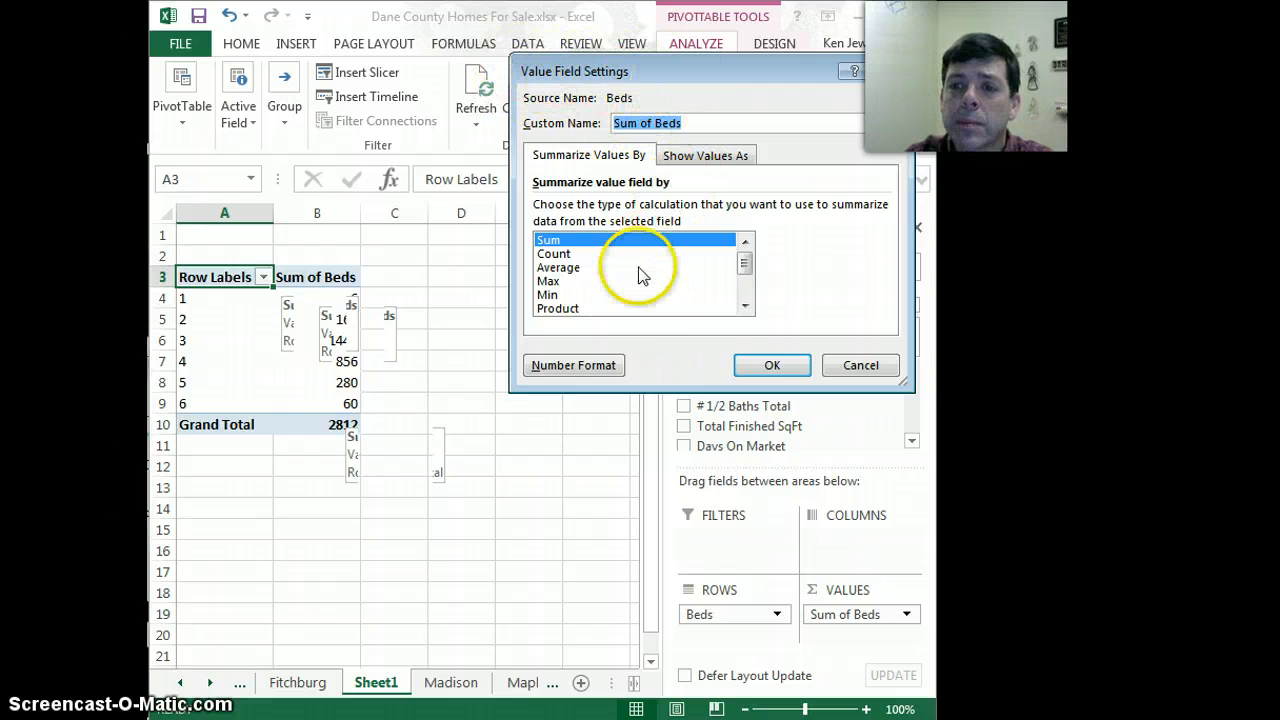
pyautogui.doubleClick(558, 255)
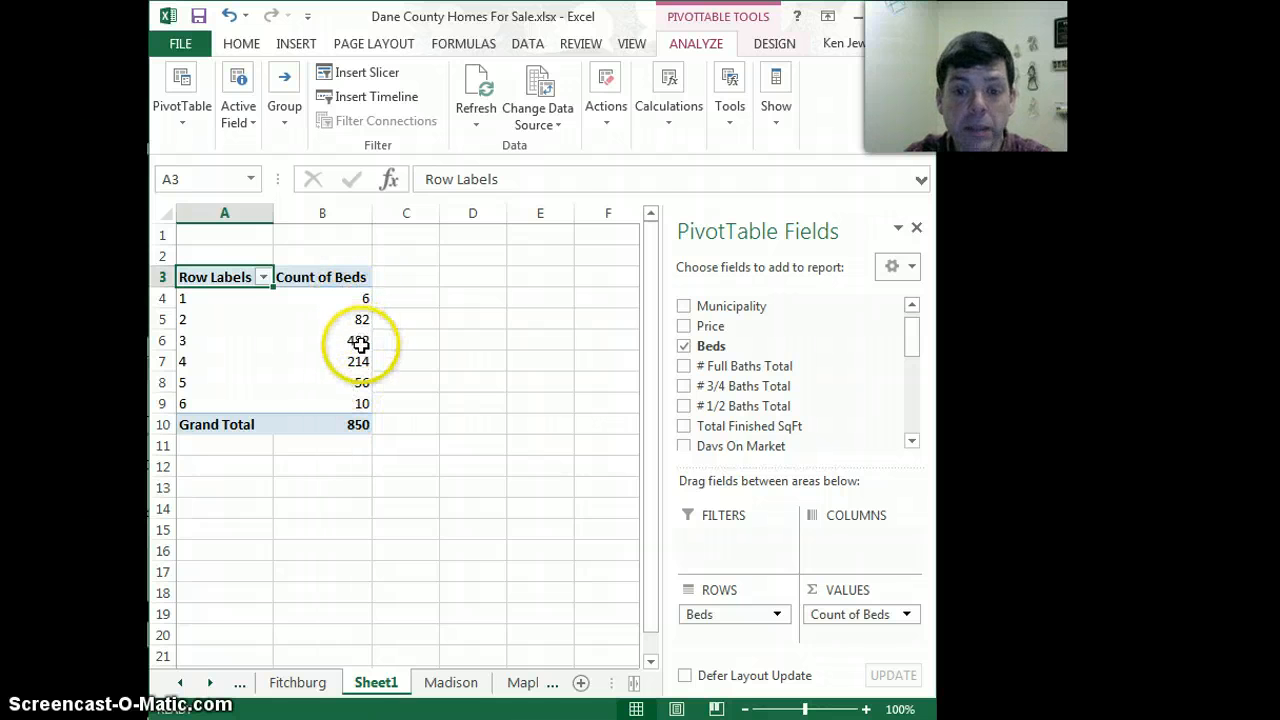
pyautogui.moveTo(361, 425)
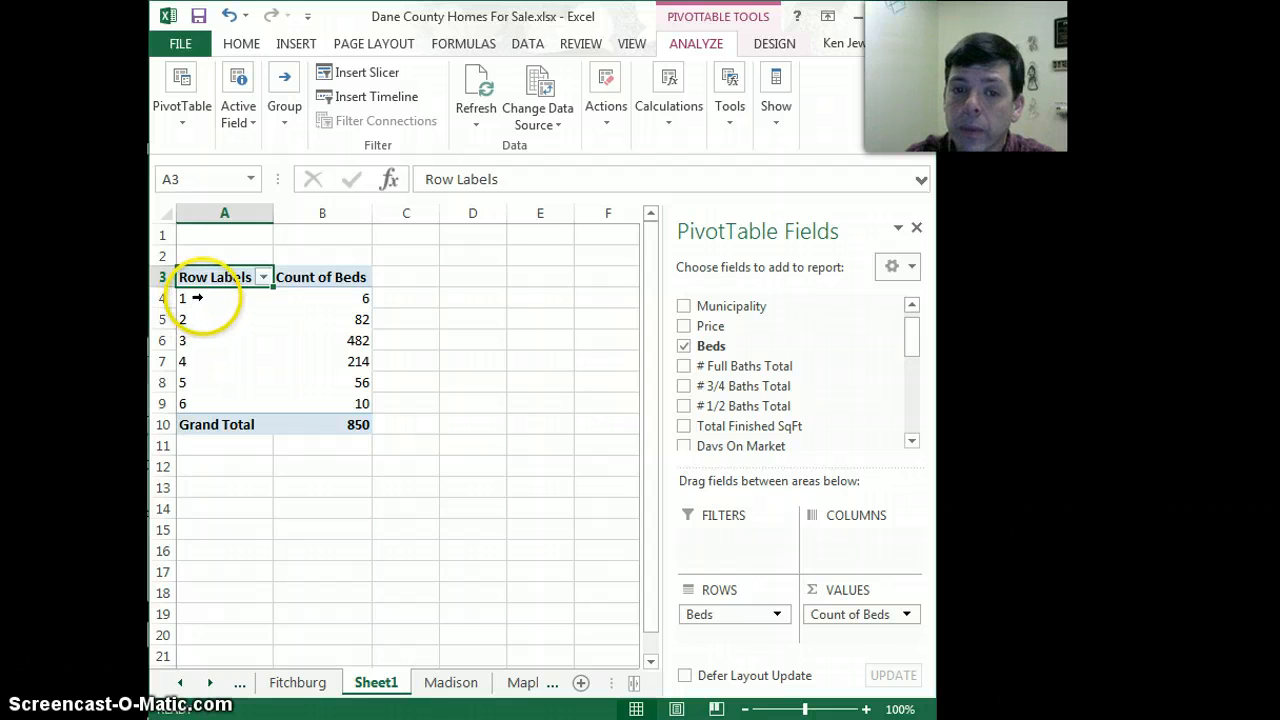
# Insert a 2-D clustered column chart from PivotTable cells A3:B9, leaving out the grand total row
pyautogui.moveTo(206, 297); pyautogui.dragTo(280, 340)
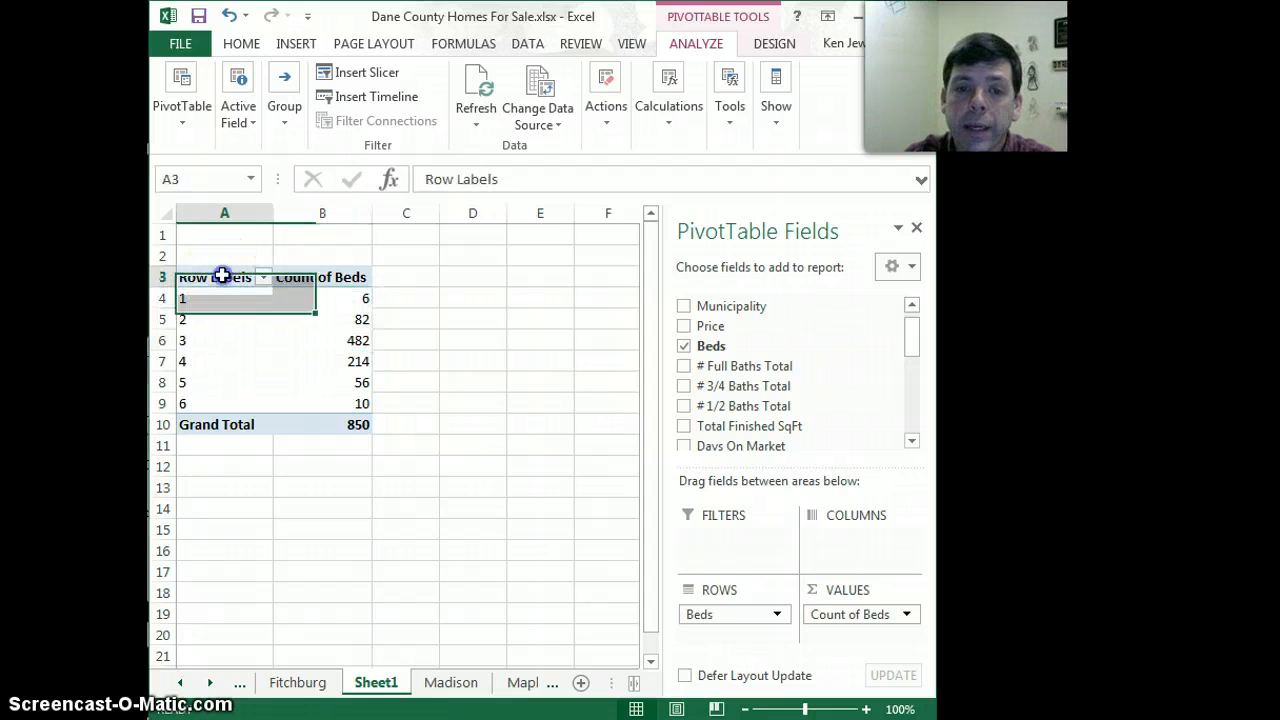
pyautogui.moveTo(223, 277); pyautogui.dragTo(321, 402)
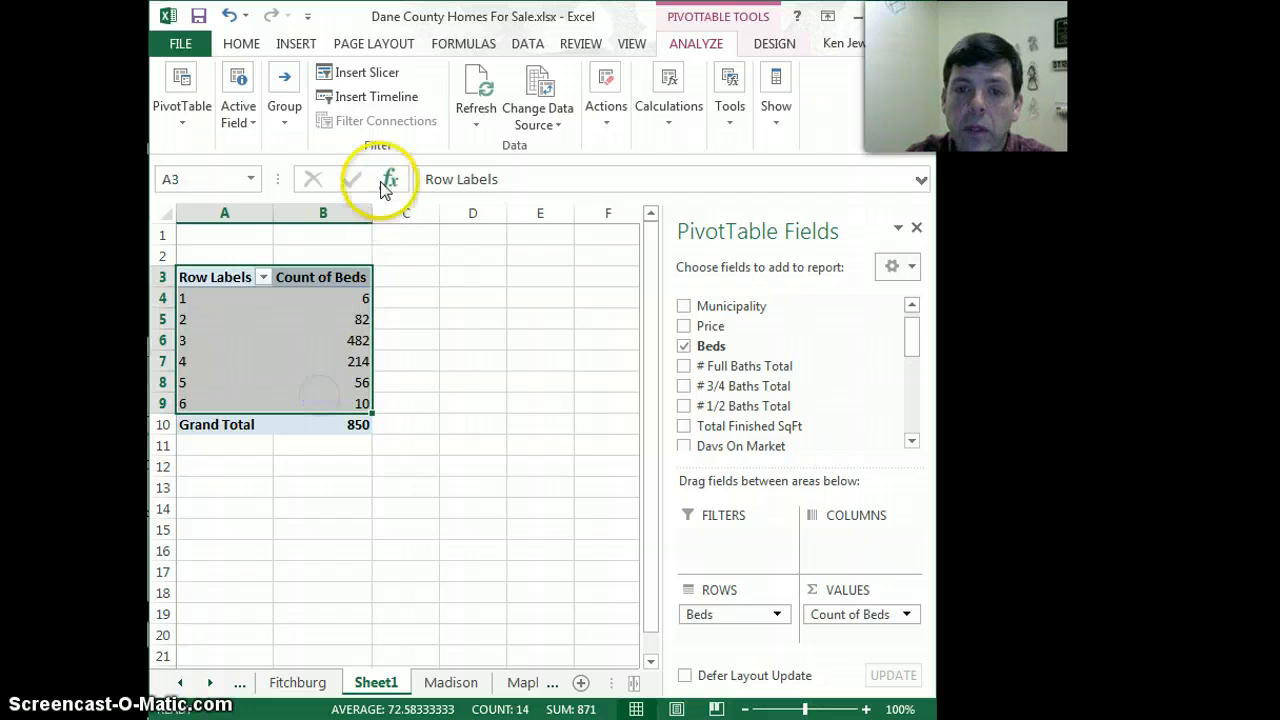
pyautogui.click(296, 45)
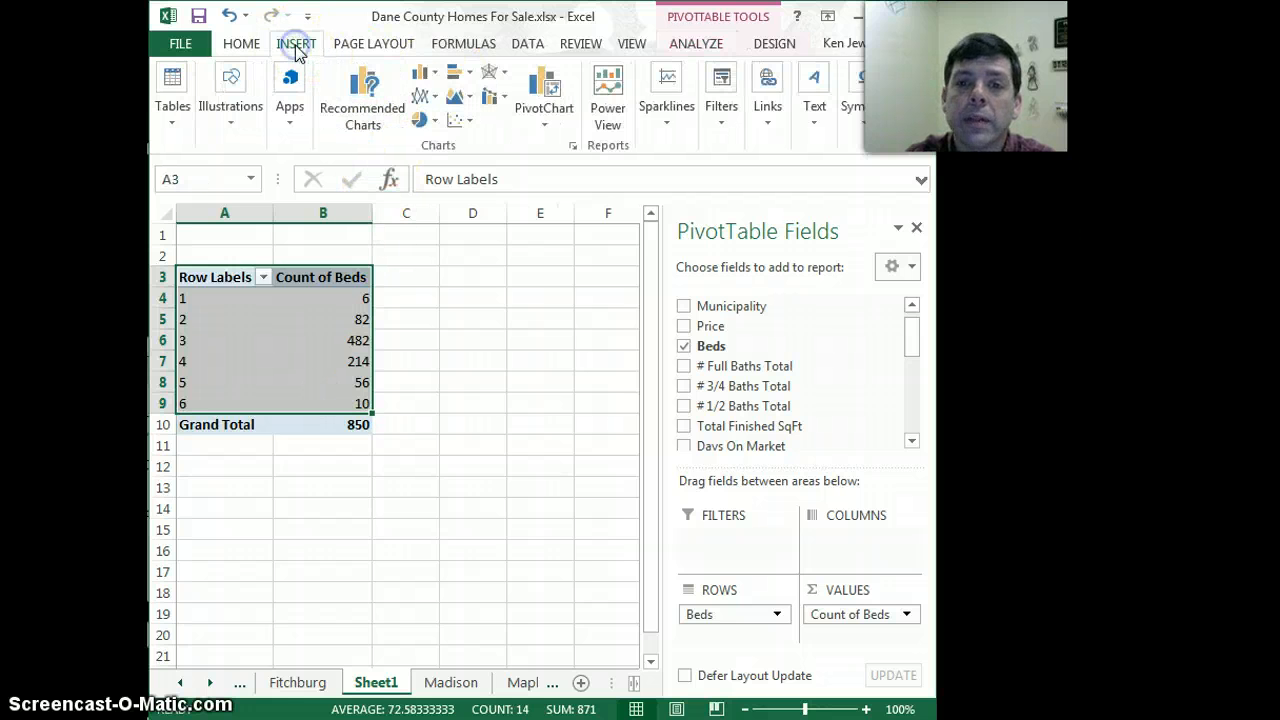
pyautogui.click(421, 81)
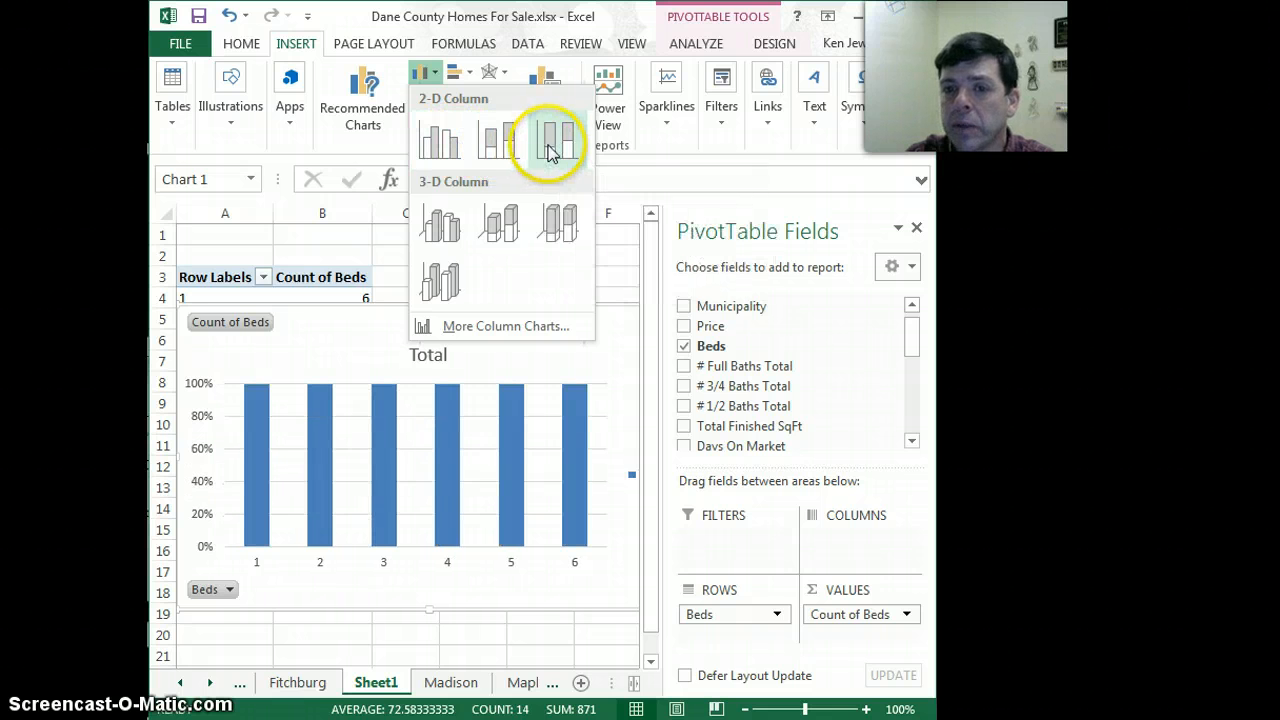
pyautogui.click(447, 147)
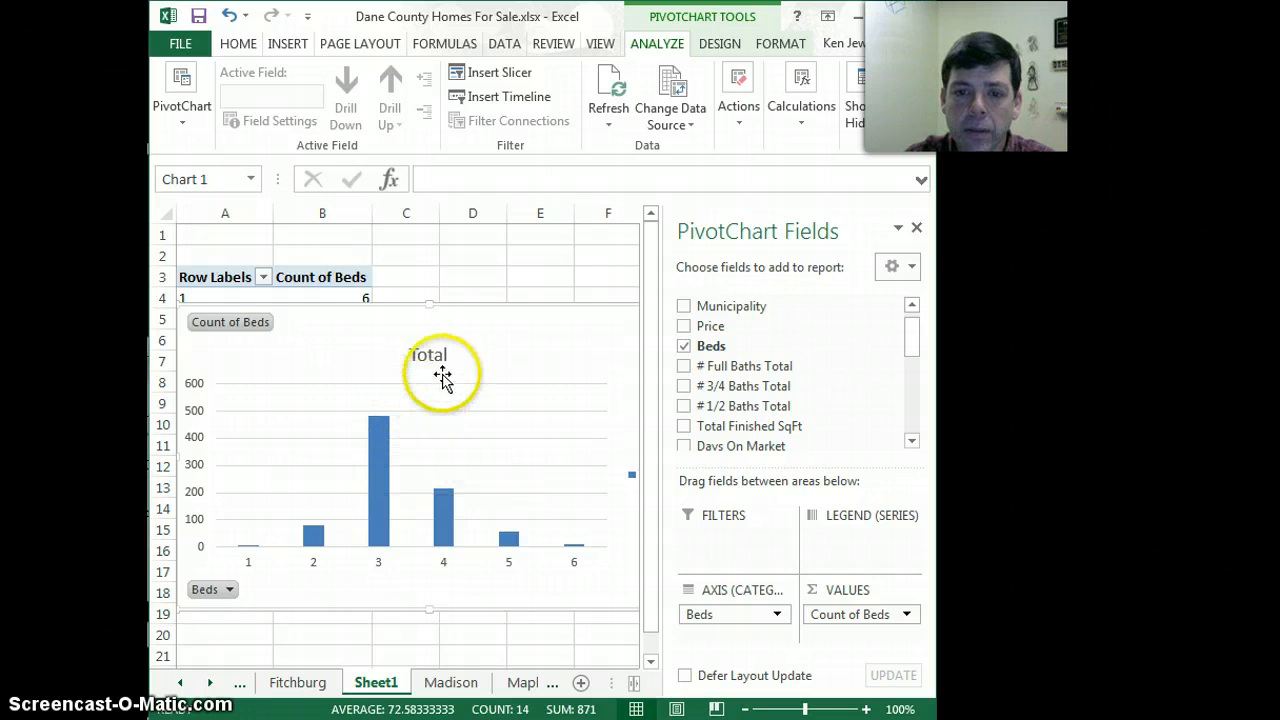
# Close the PivotChart field list and move the chart beside the PivotTable so it no longer covers the data
pyautogui.click(916, 227)
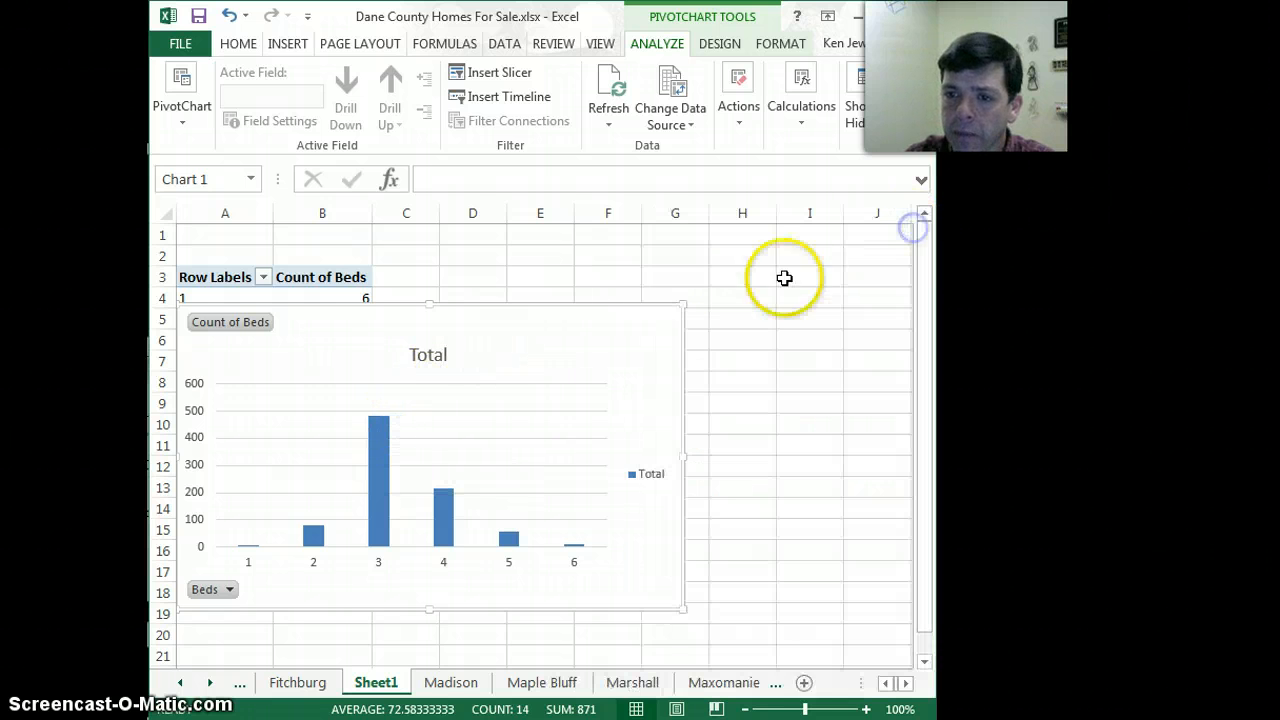
pyautogui.moveTo(358, 640); pyautogui.dragTo(412, 638)
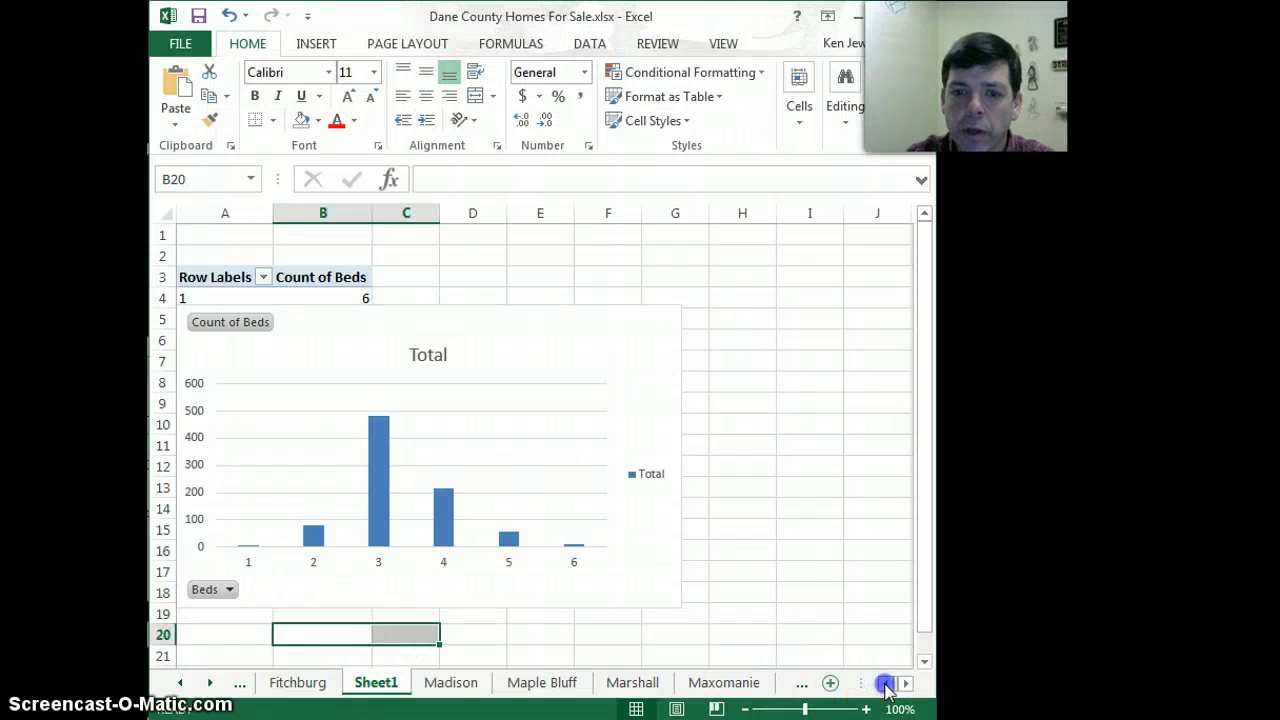
pyautogui.moveTo(623, 340); pyautogui.dragTo(763, 307)
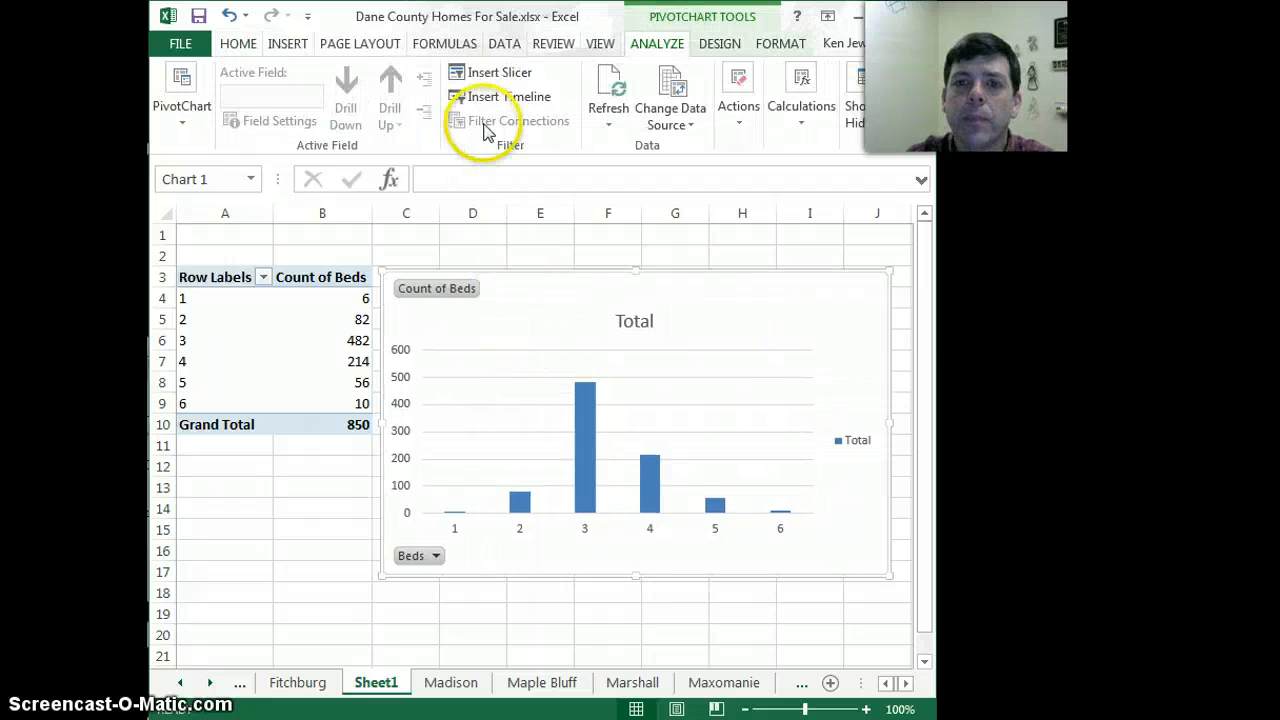
# Apply the first quick layout to the chart, with separated columns, a chart title and a legend beside the plot
pyautogui.click(718, 45)
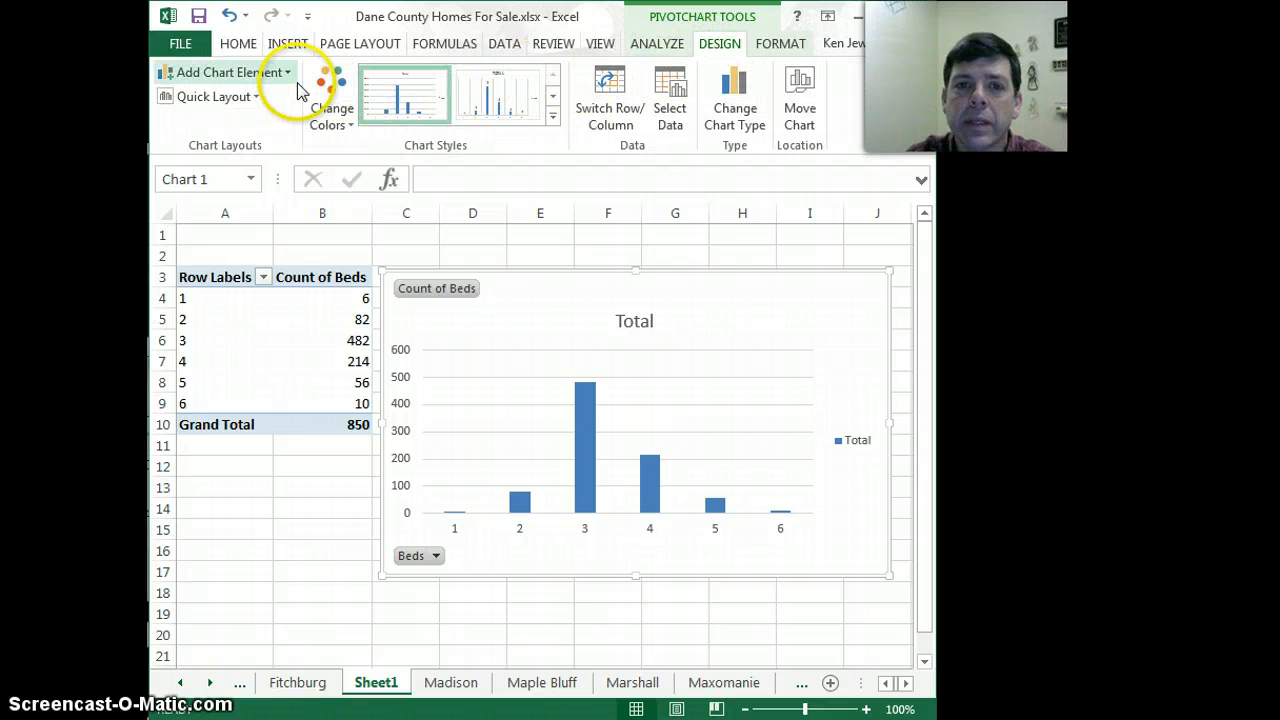
pyautogui.click(214, 96)
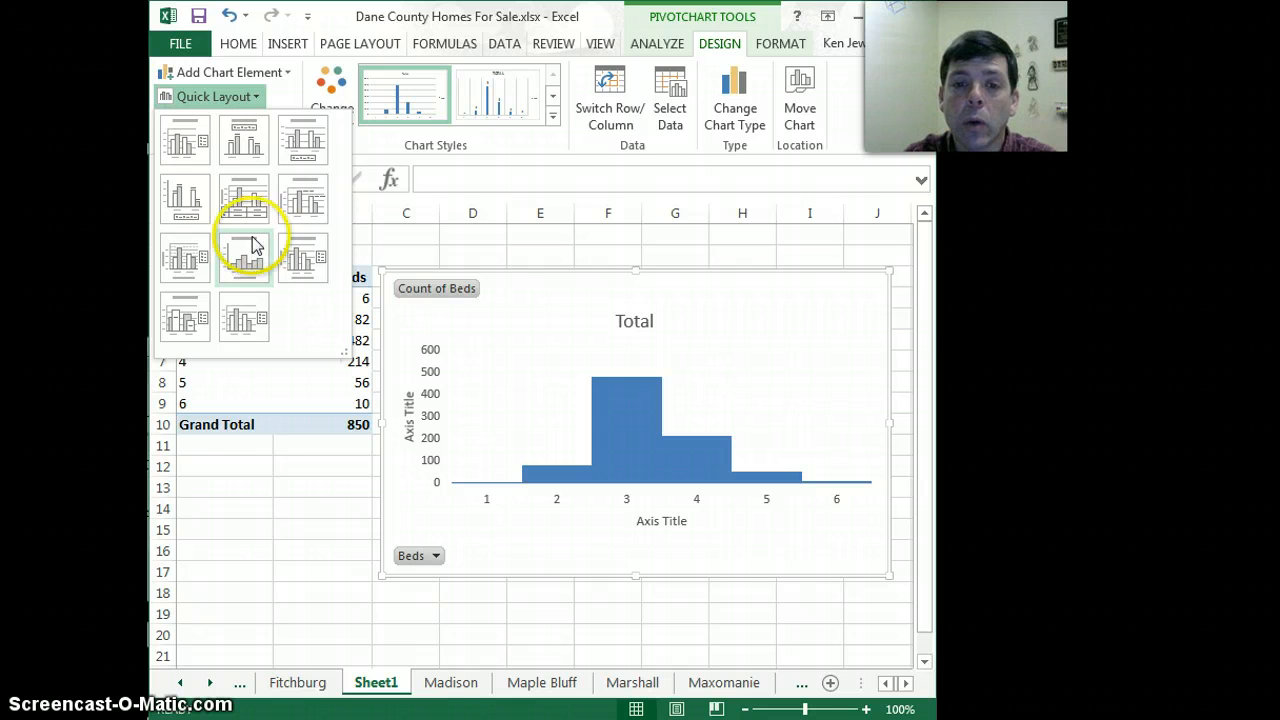
pyautogui.click(200, 150)
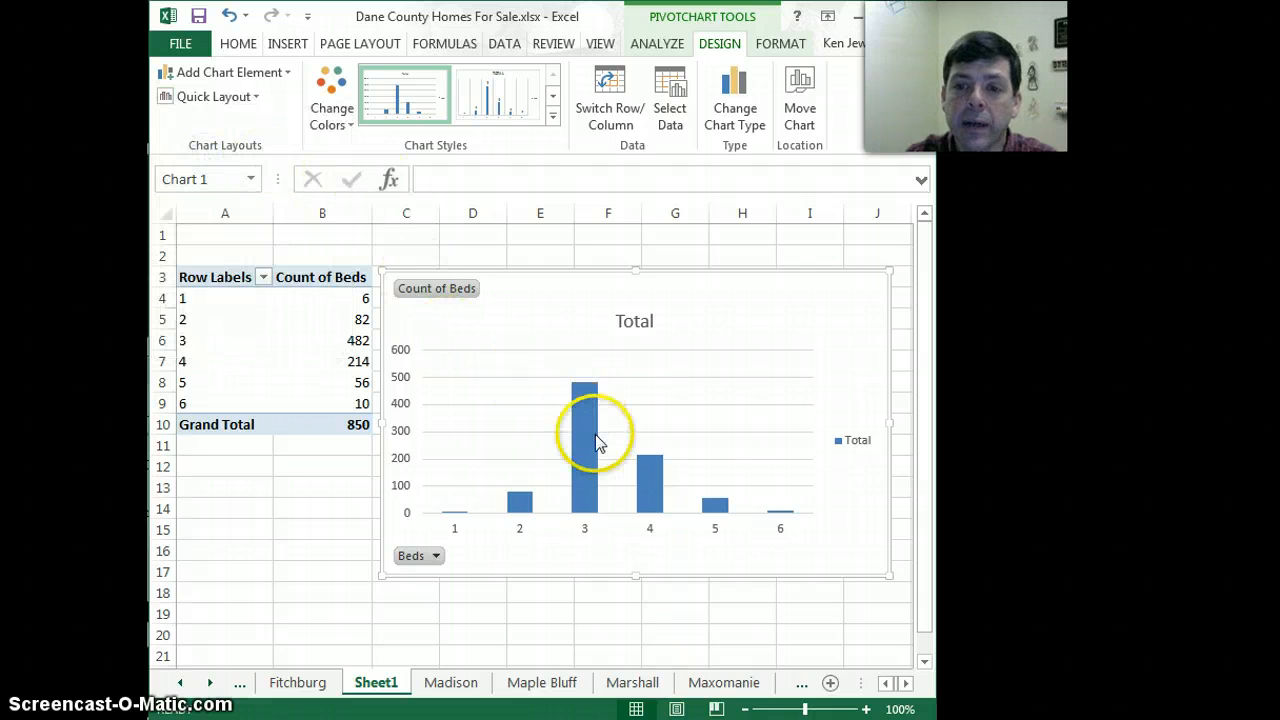
pyautogui.moveTo(578, 408)
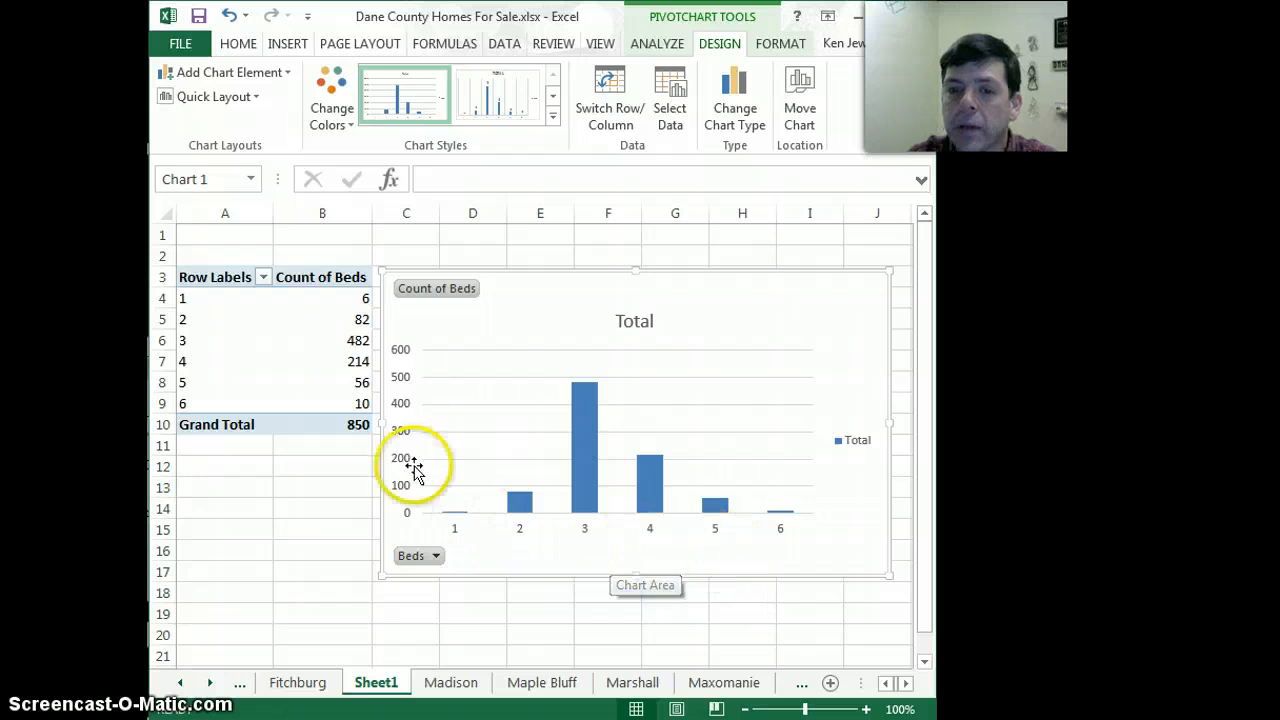
# Add a primary horizontal axis title to the chart reading "Number of Bedrooms"
pyautogui.click(242, 76)
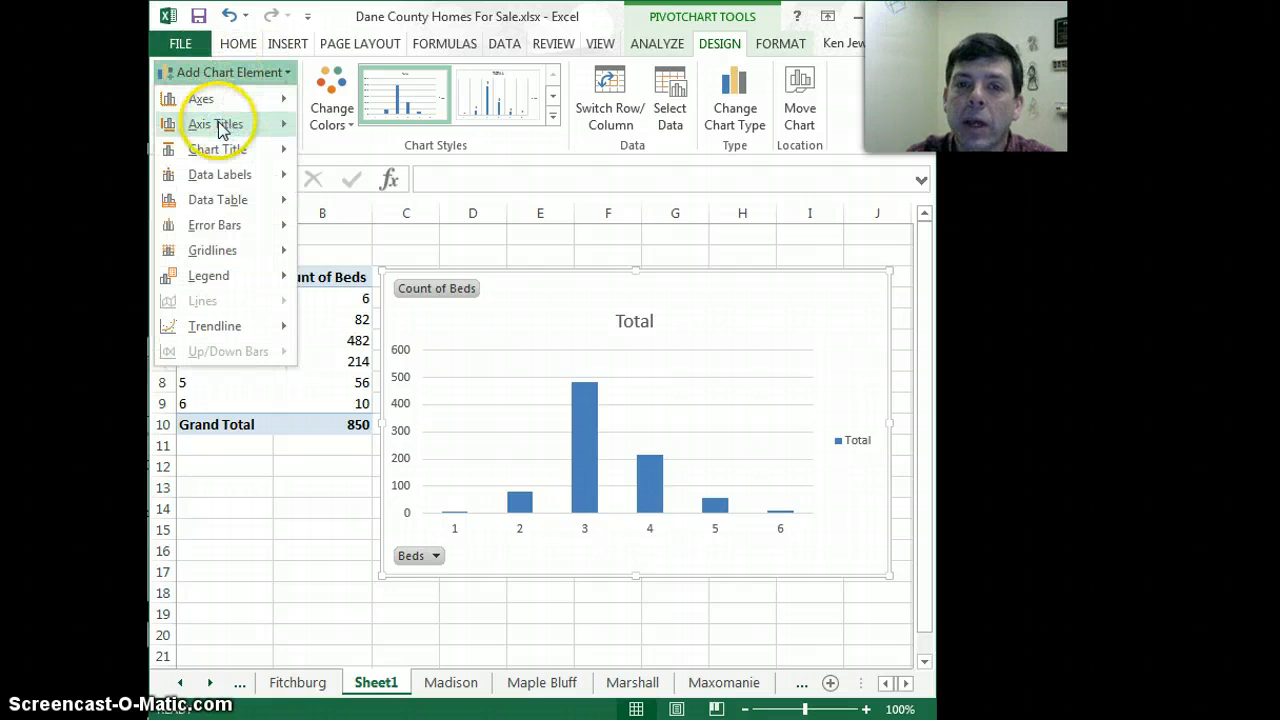
pyautogui.moveTo(223, 125)
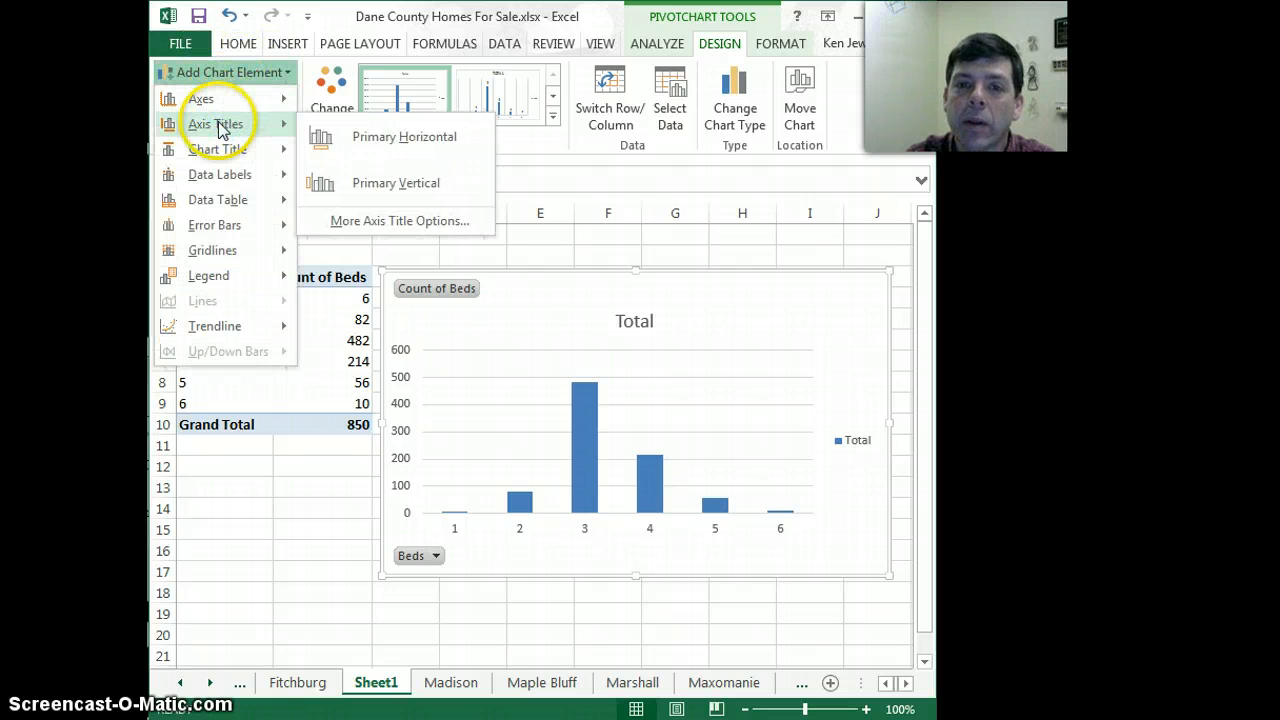
pyautogui.click(355, 136)
pyautogui.click(603, 520)
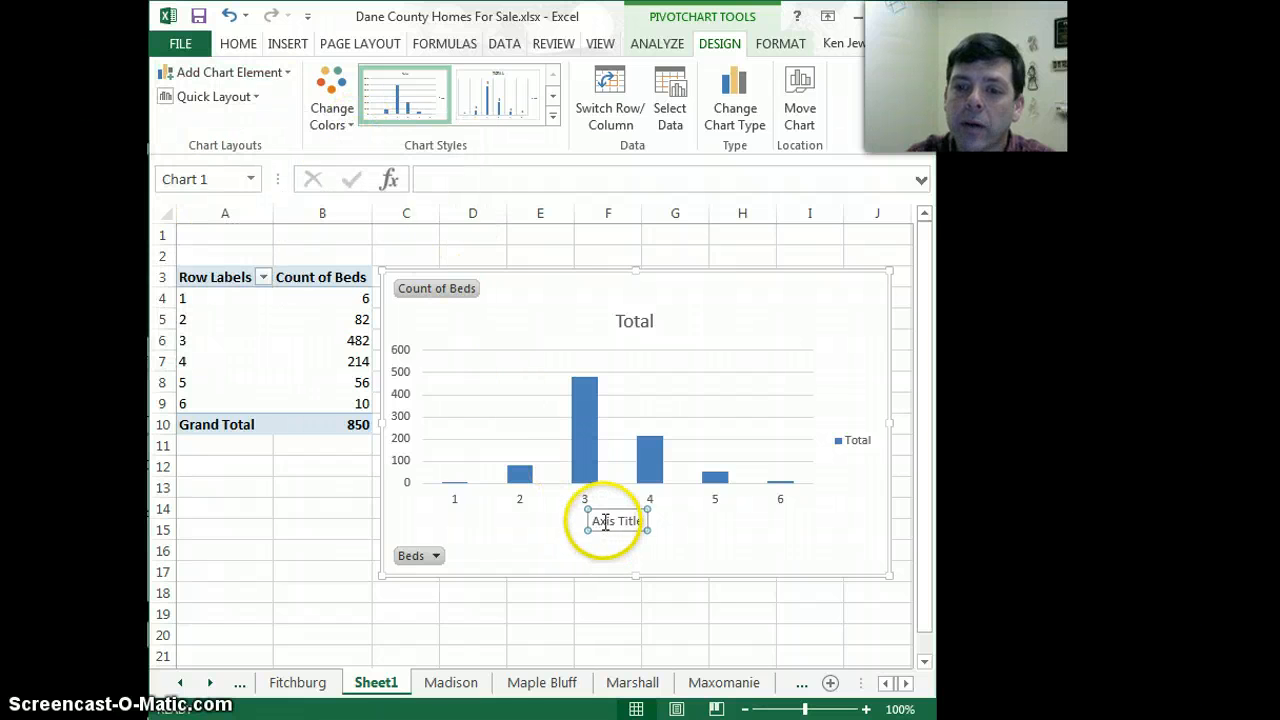
pyautogui.click(432, 175)
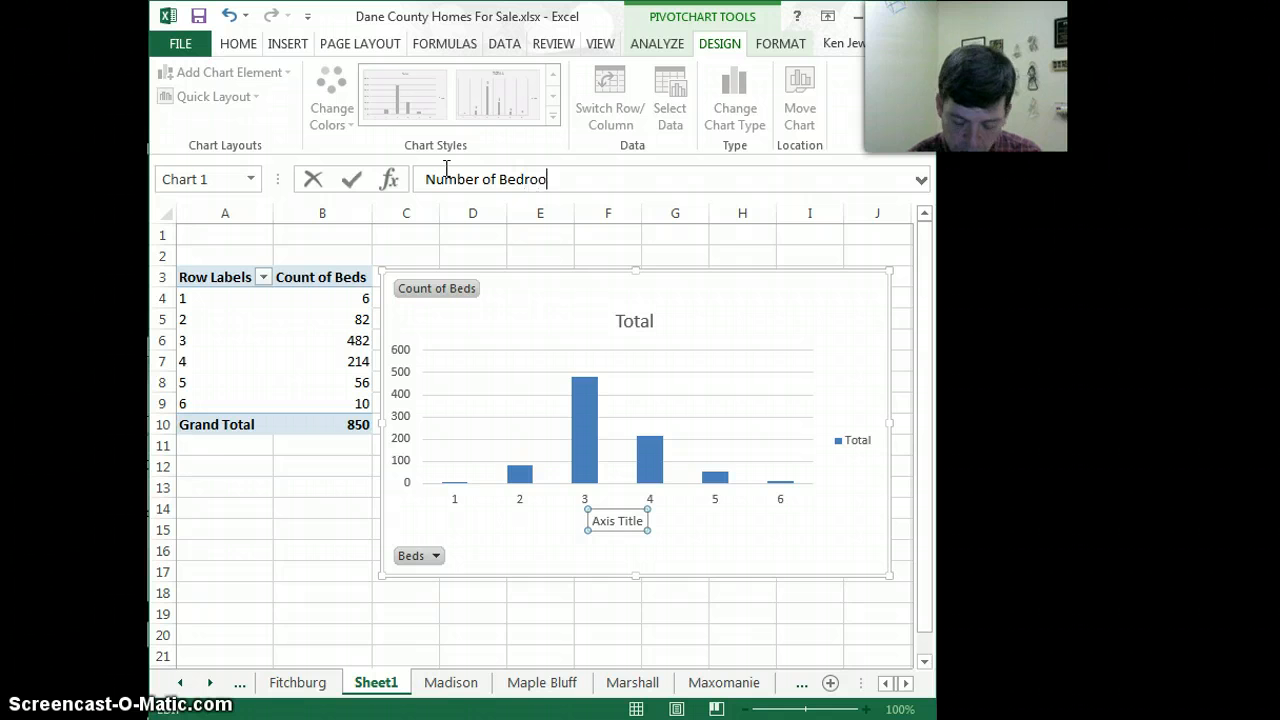
pyautogui.press('Return')
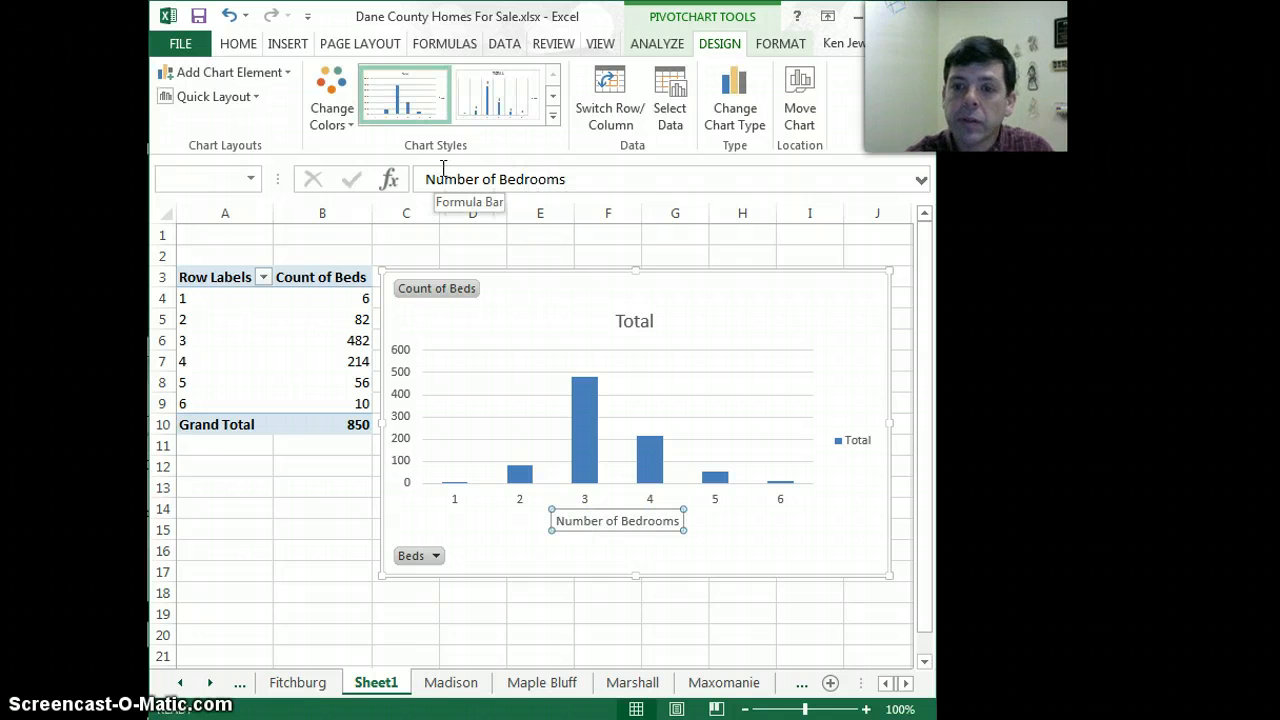
# Add a primary vertical axis title to the chart reading "Number of Houses"
pyautogui.click(401, 393)
pyautogui.click(226, 72)
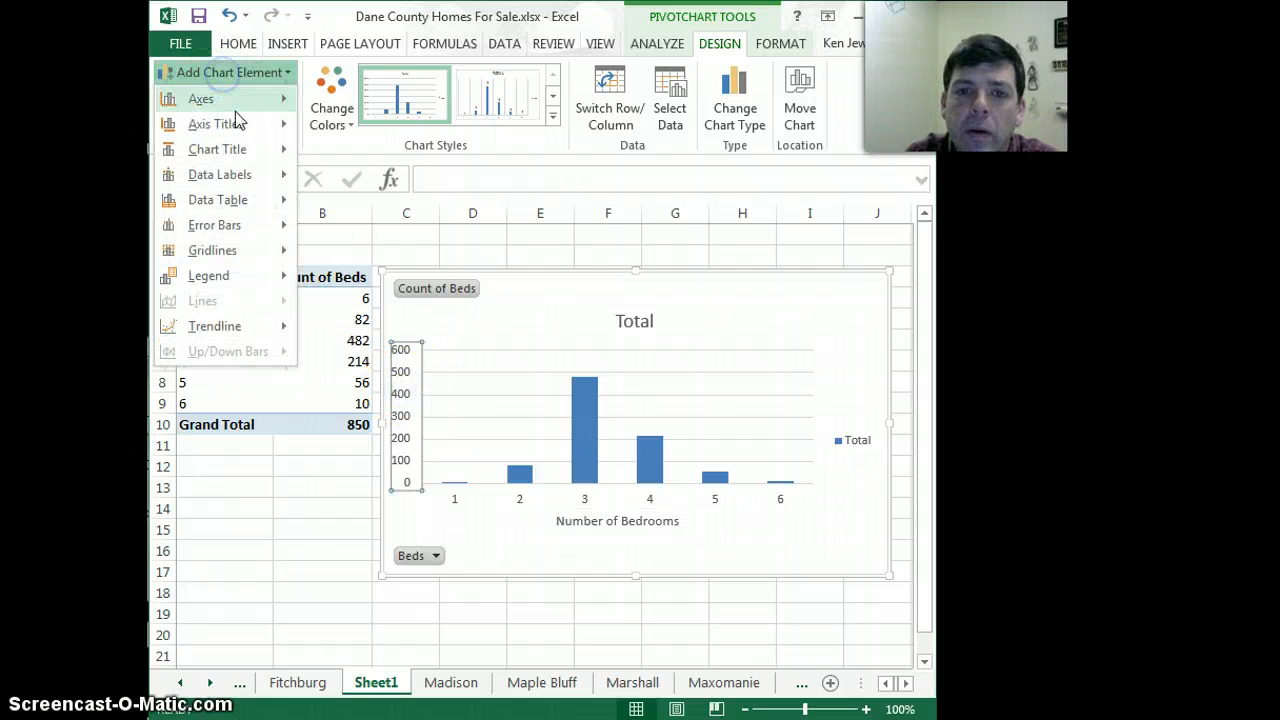
pyautogui.moveTo(236, 129)
pyautogui.click(366, 185)
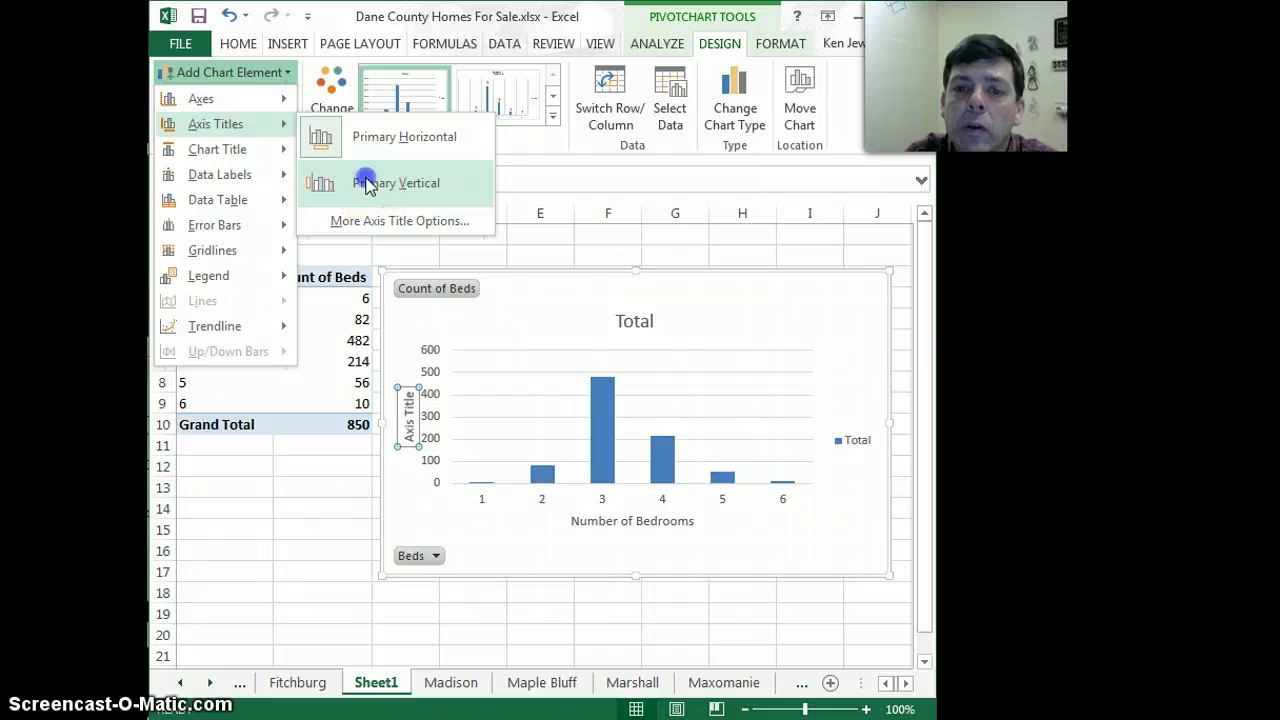
pyautogui.click(410, 428)
pyautogui.click(422, 179)
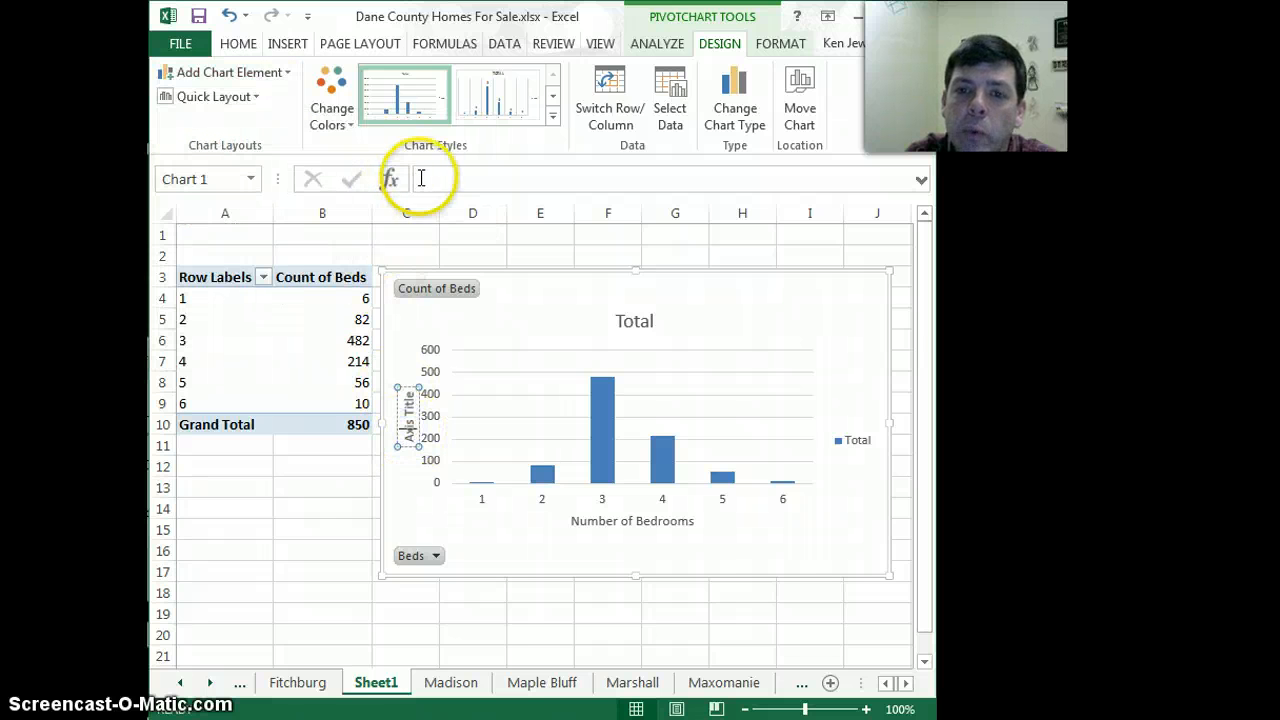
pyautogui.write('Number of Houses')
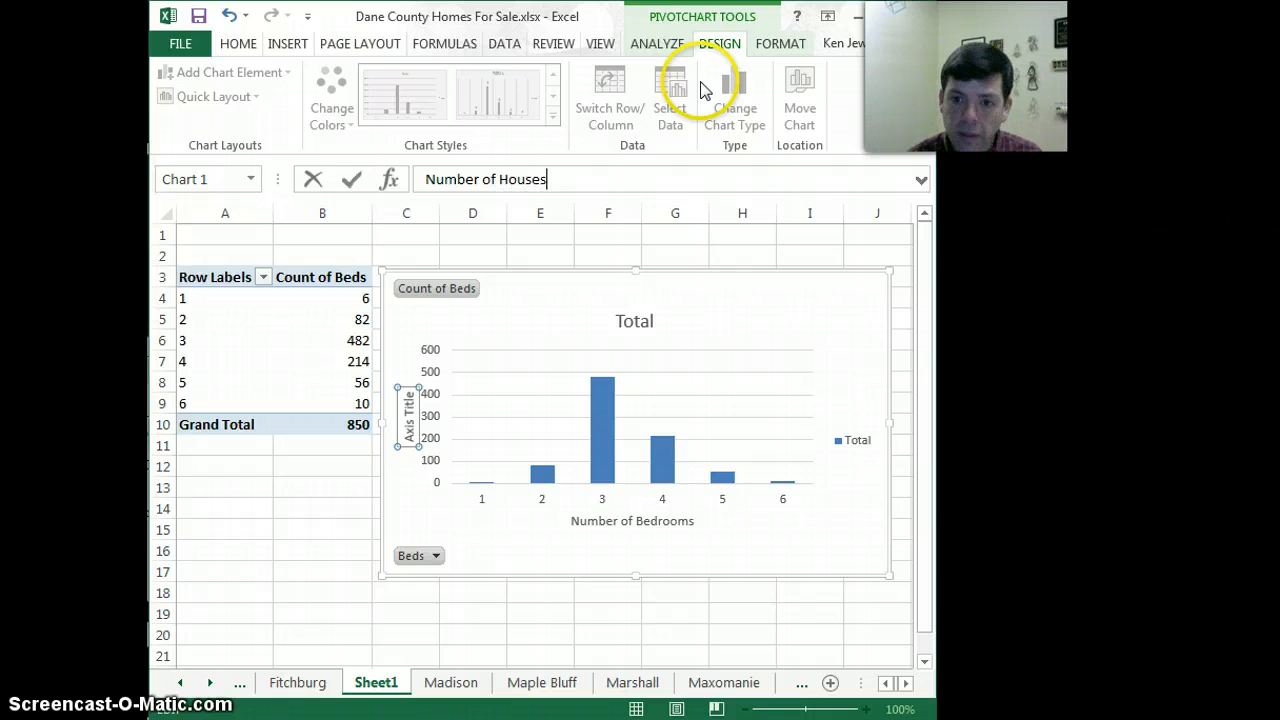
pyautogui.press('Return')
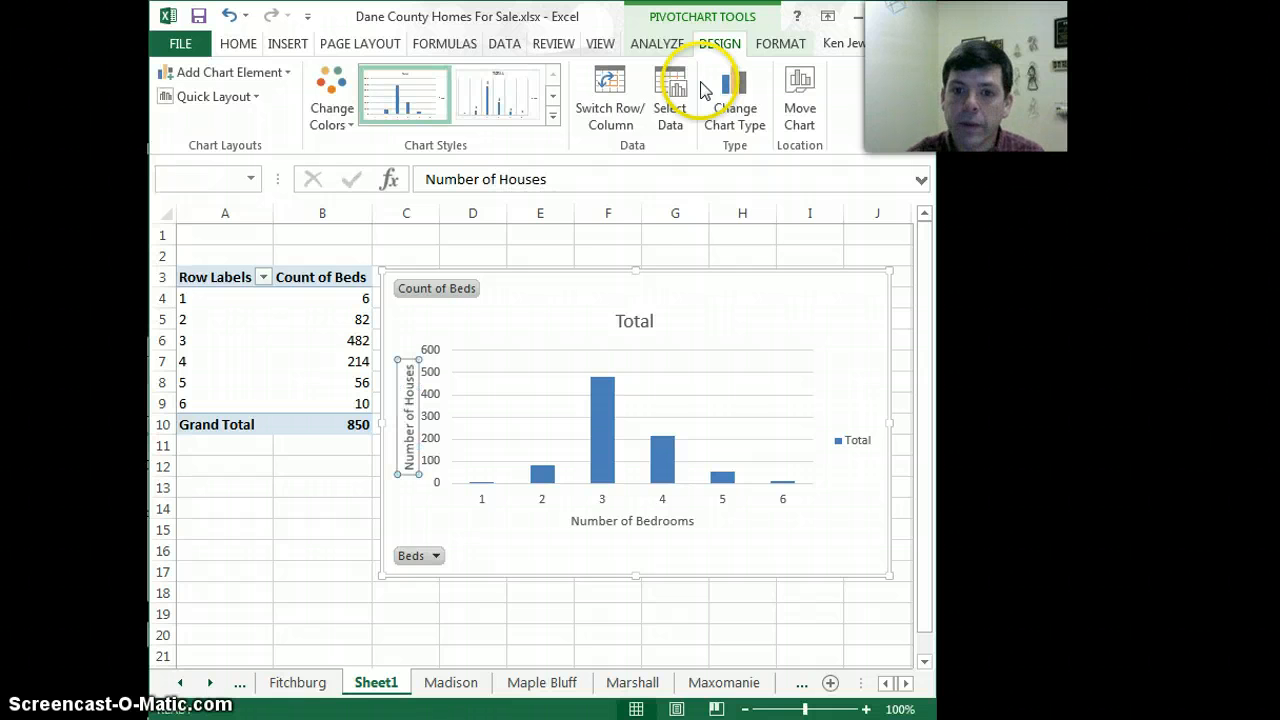
# Change the chart title to "Histogram of Number of Beds in Madison Homes for Sale" and delete the chart's legend
pyautogui.click(644, 322)
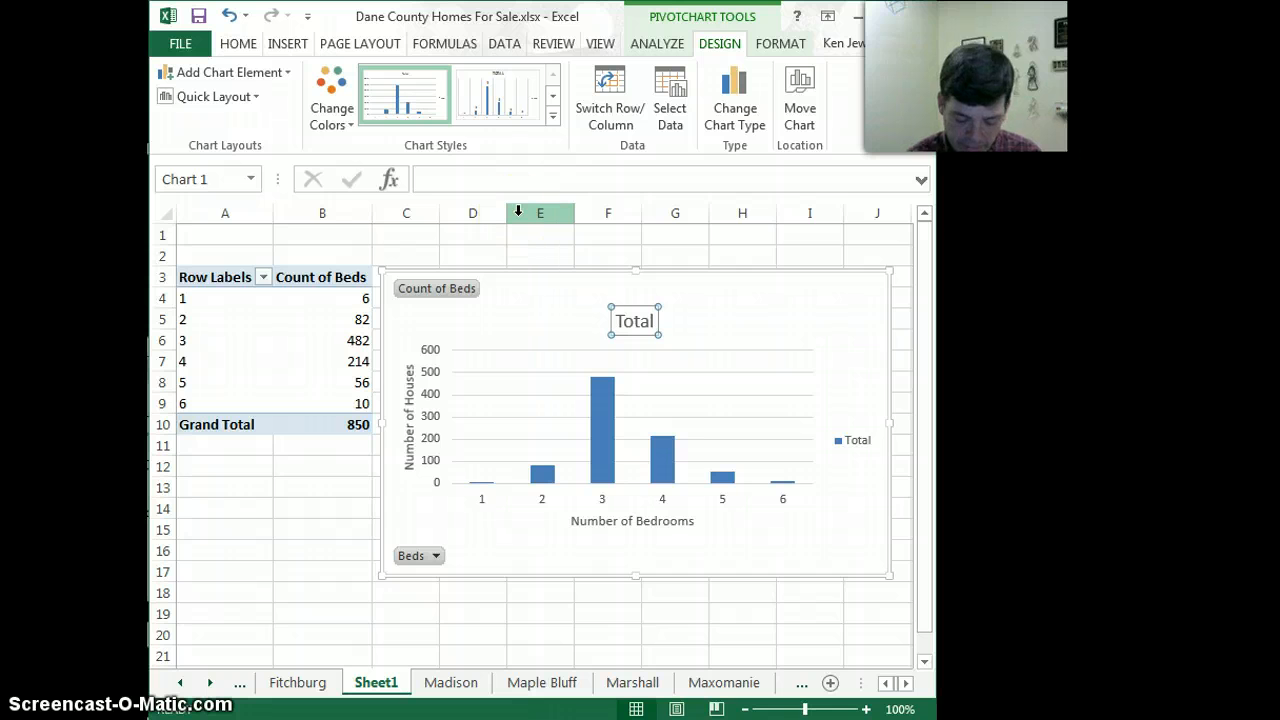
pyautogui.write('Histogram of Number of Beds in')
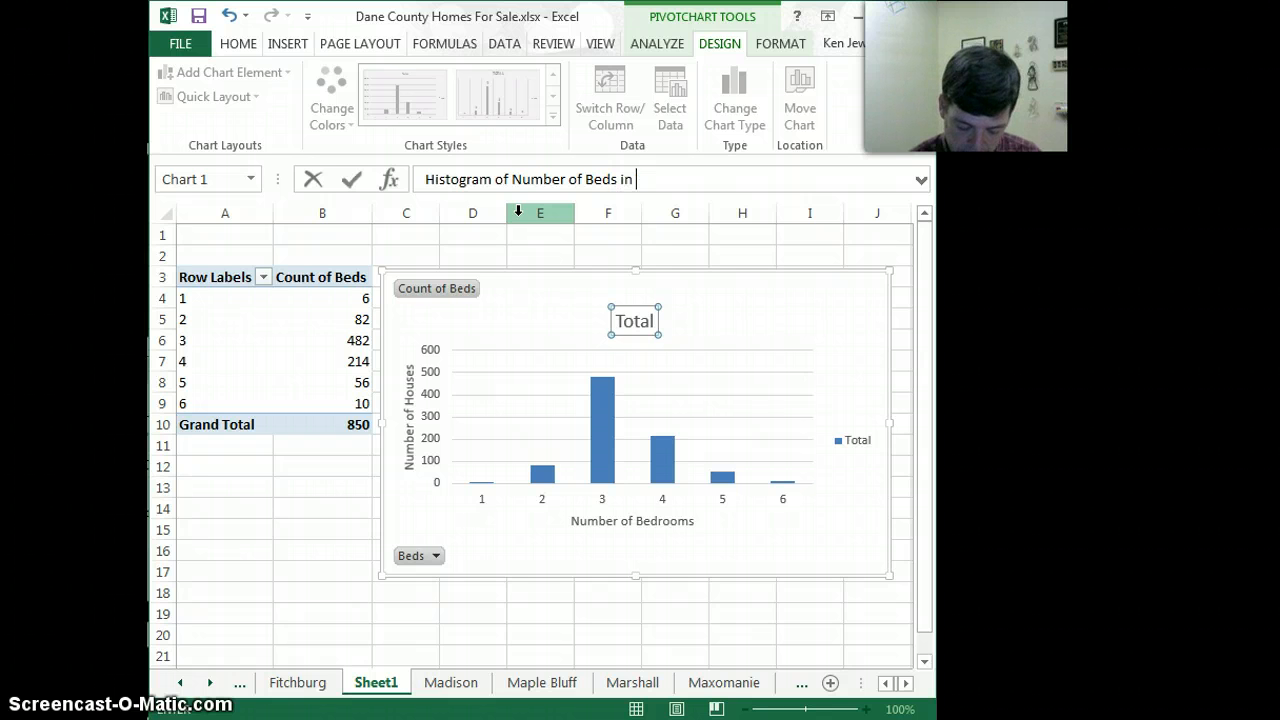
pyautogui.write('Madison Homes for Sale')
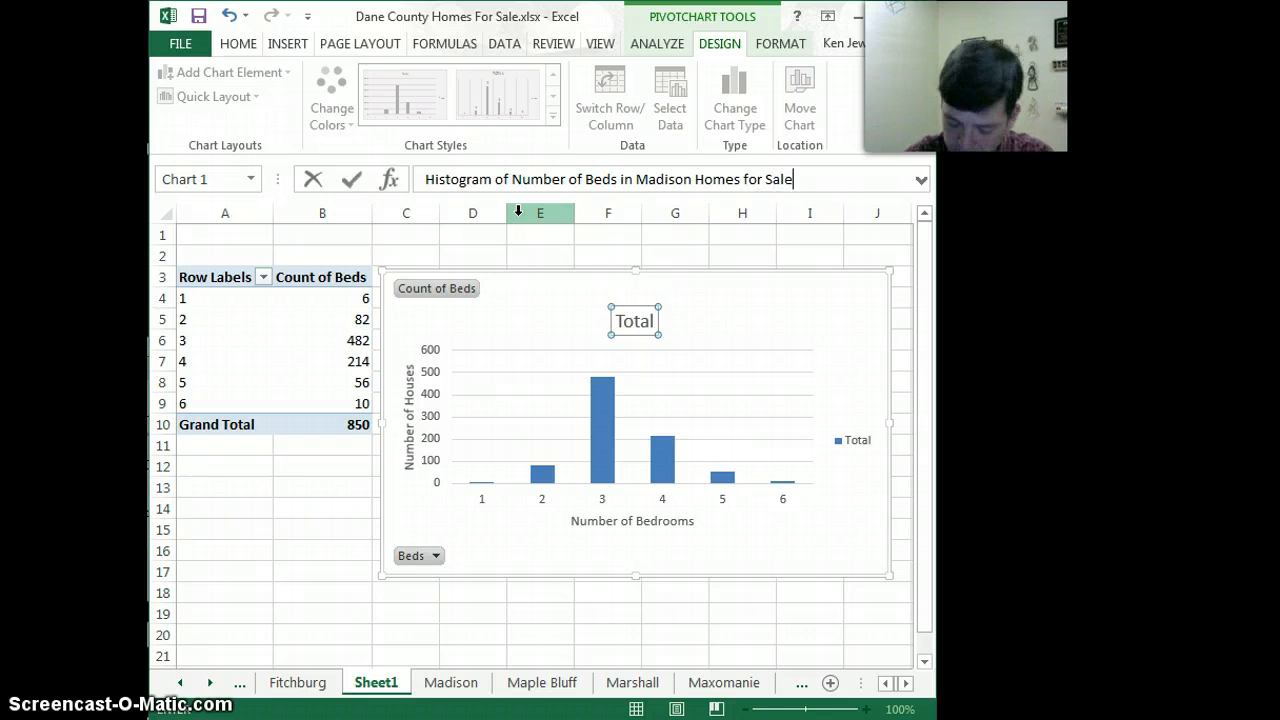
pyautogui.press('Return')
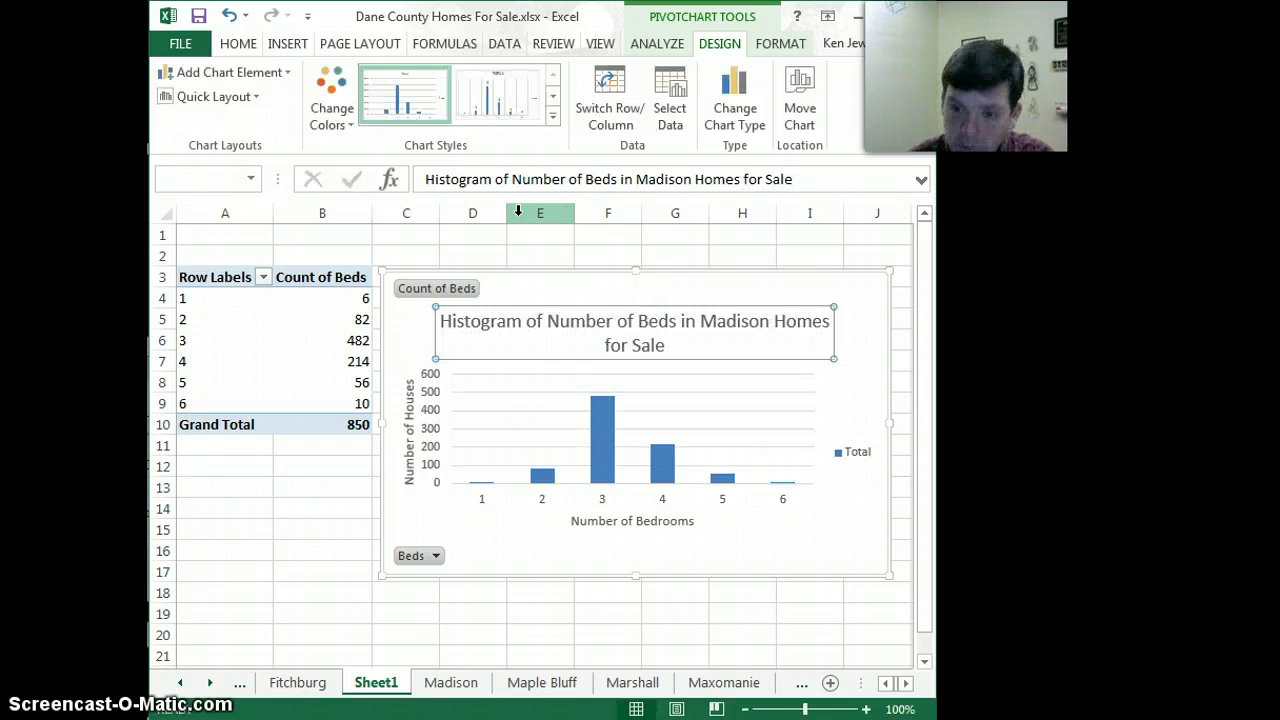
pyautogui.rightClick(849, 453)
pyautogui.click(886, 468)
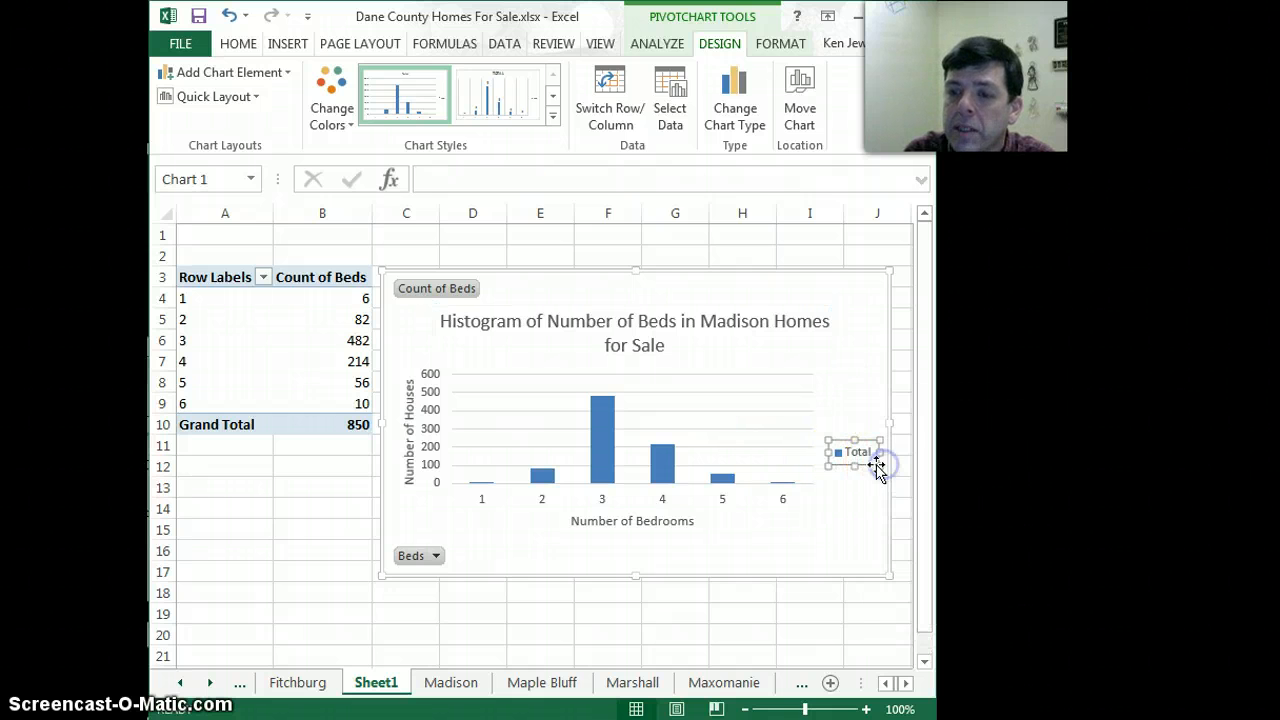
# Format the column data series with a gap width of 0% so the bars touch like a histogram, and deselect the series
pyautogui.moveTo(616, 456)
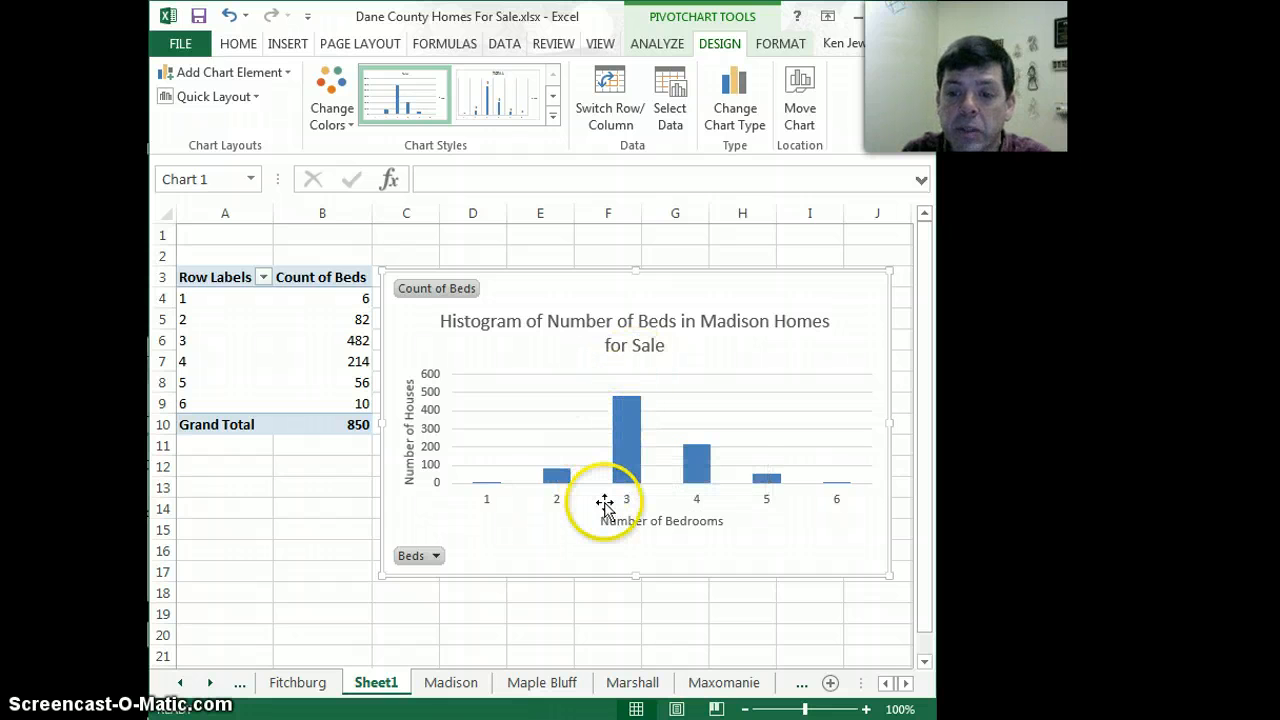
pyautogui.moveTo(625, 425)
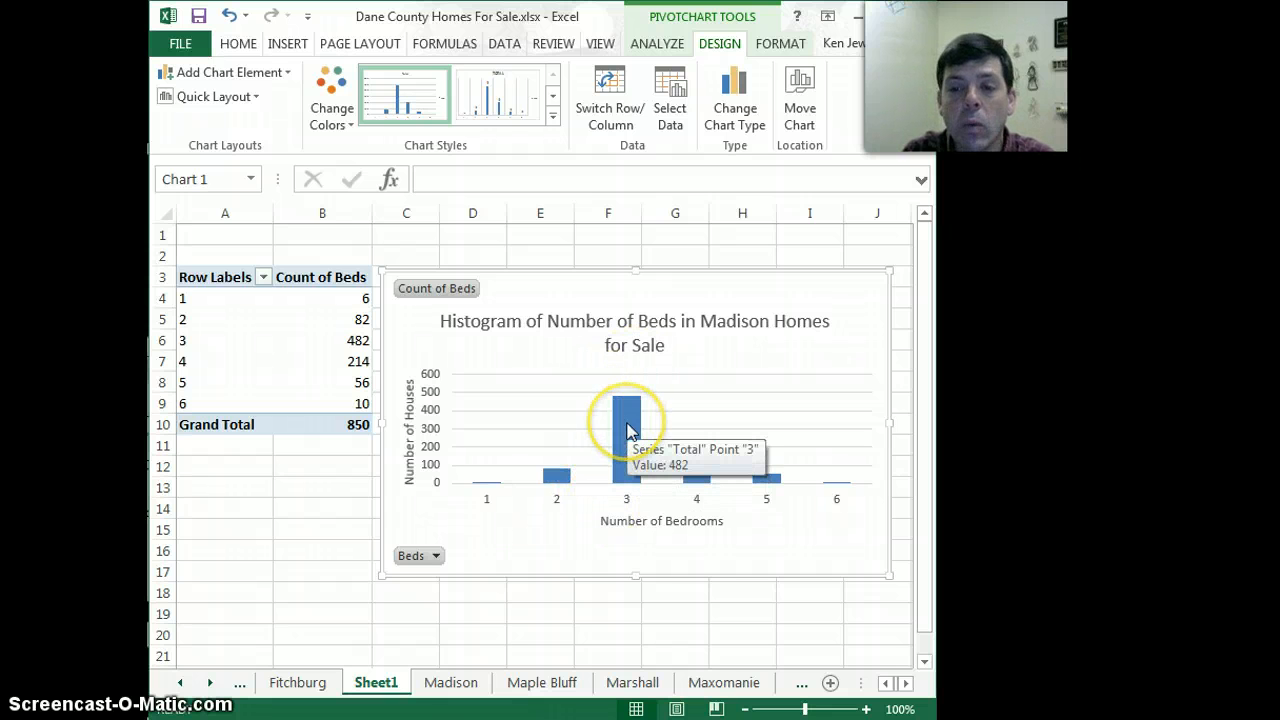
pyautogui.rightClick(627, 430)
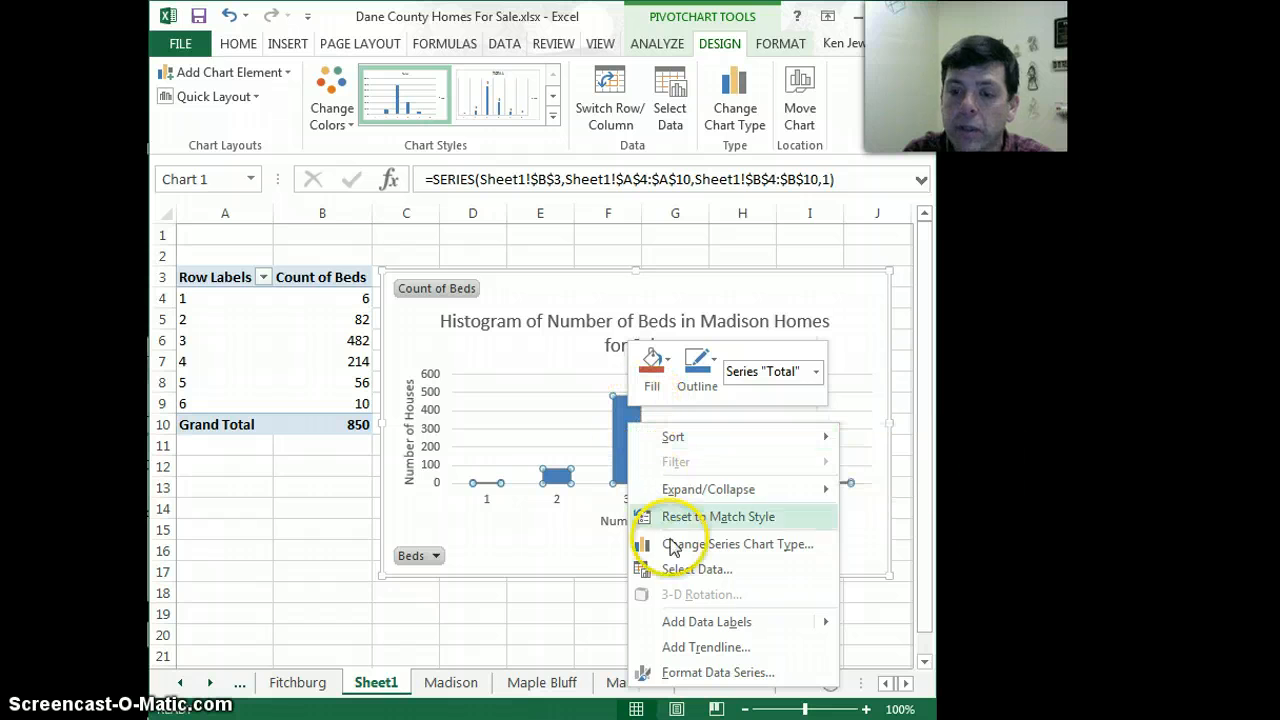
pyautogui.click(697, 673)
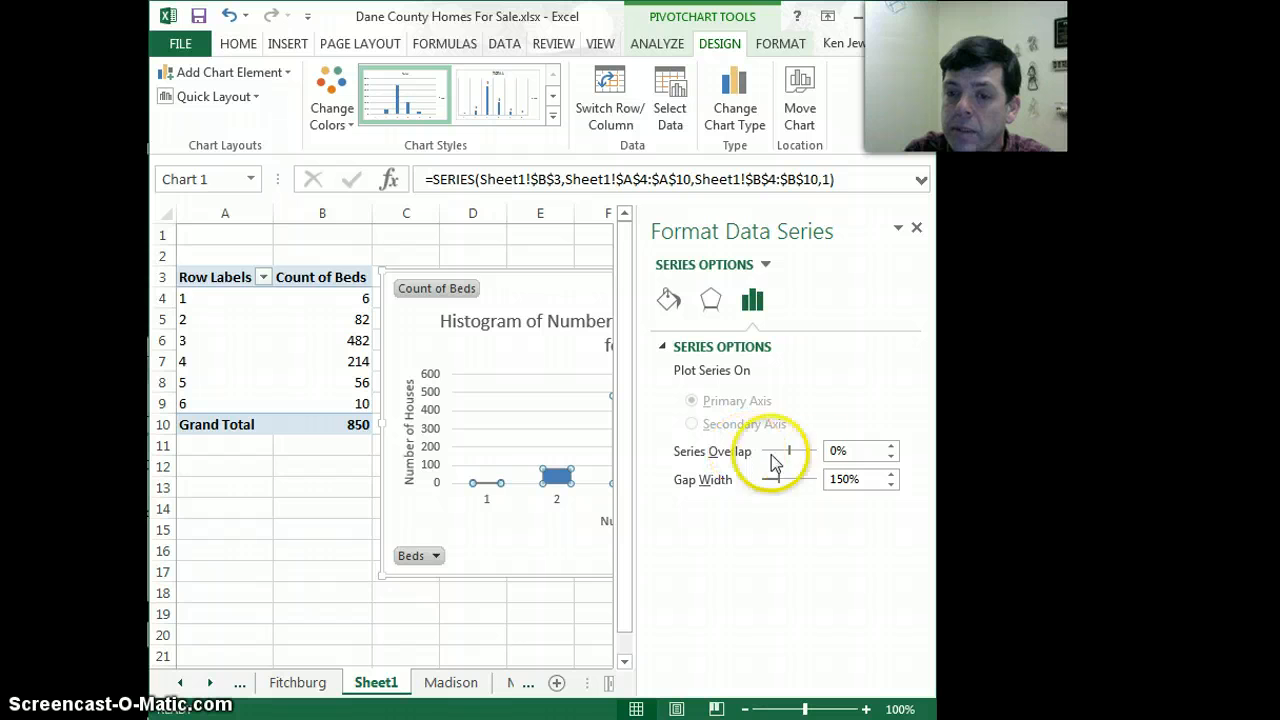
pyautogui.moveTo(775, 486); pyautogui.dragTo(762, 483)
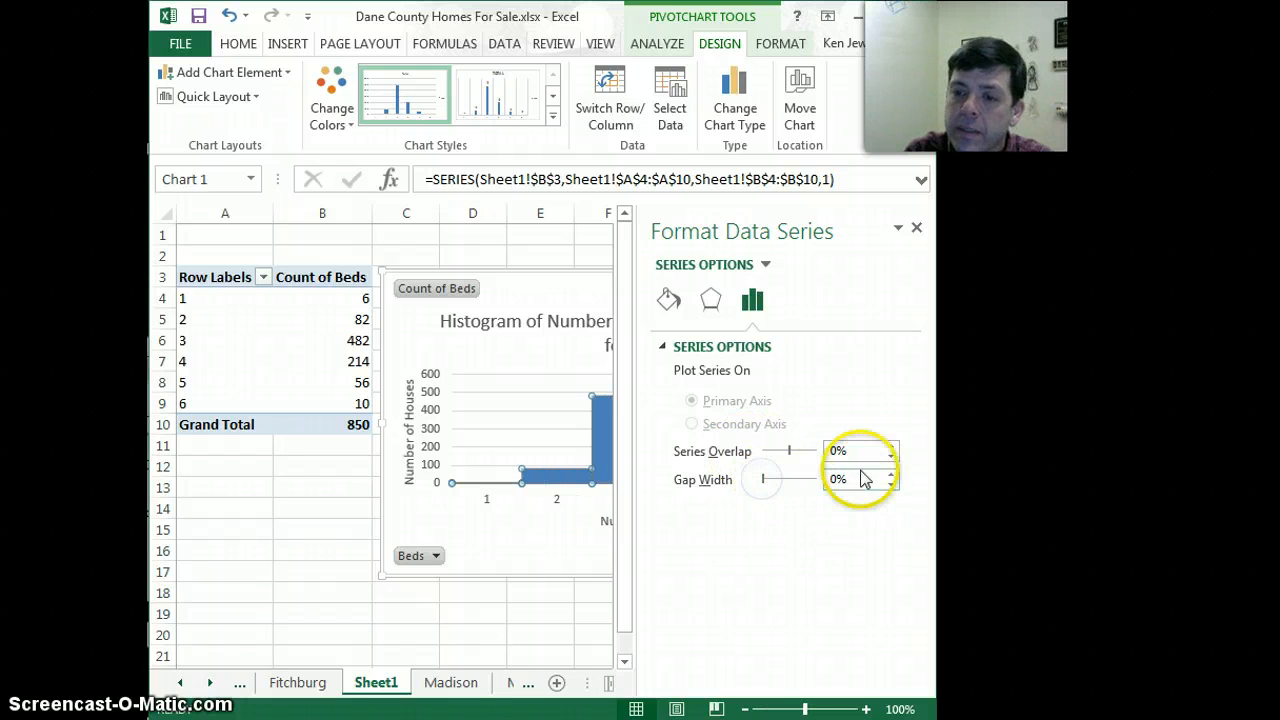
pyautogui.click(916, 229)
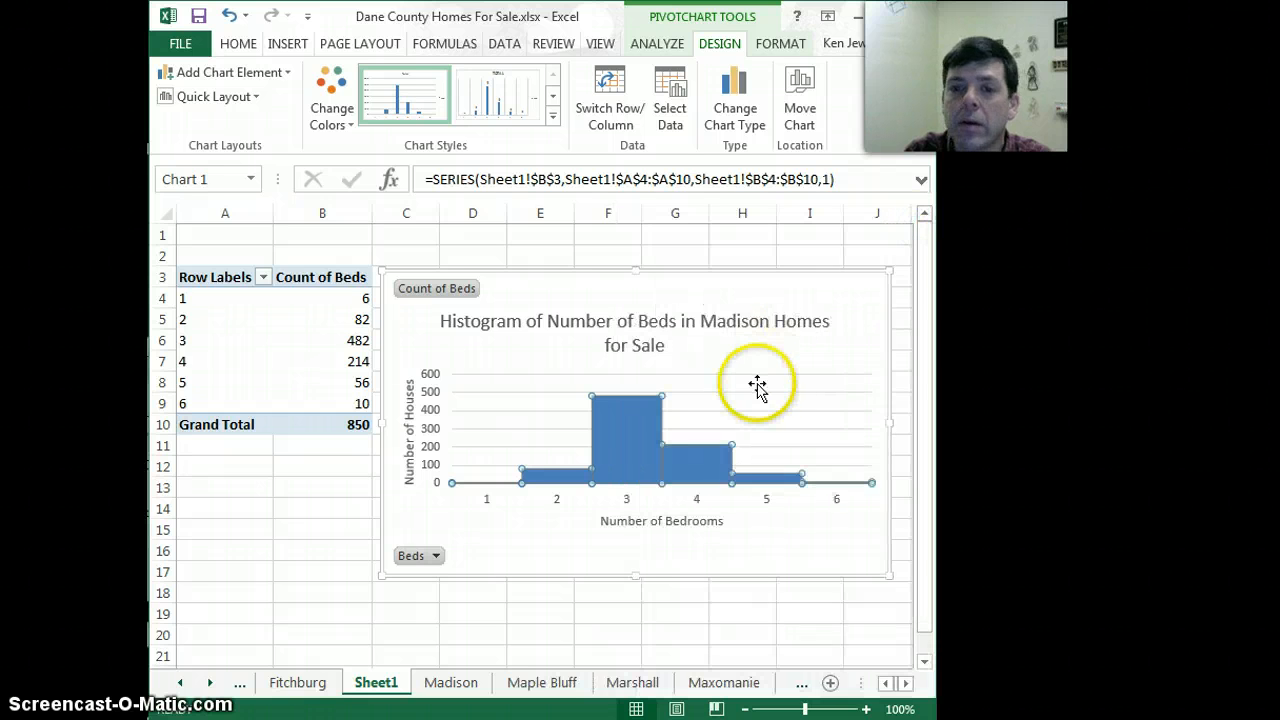
pyautogui.click(752, 295)
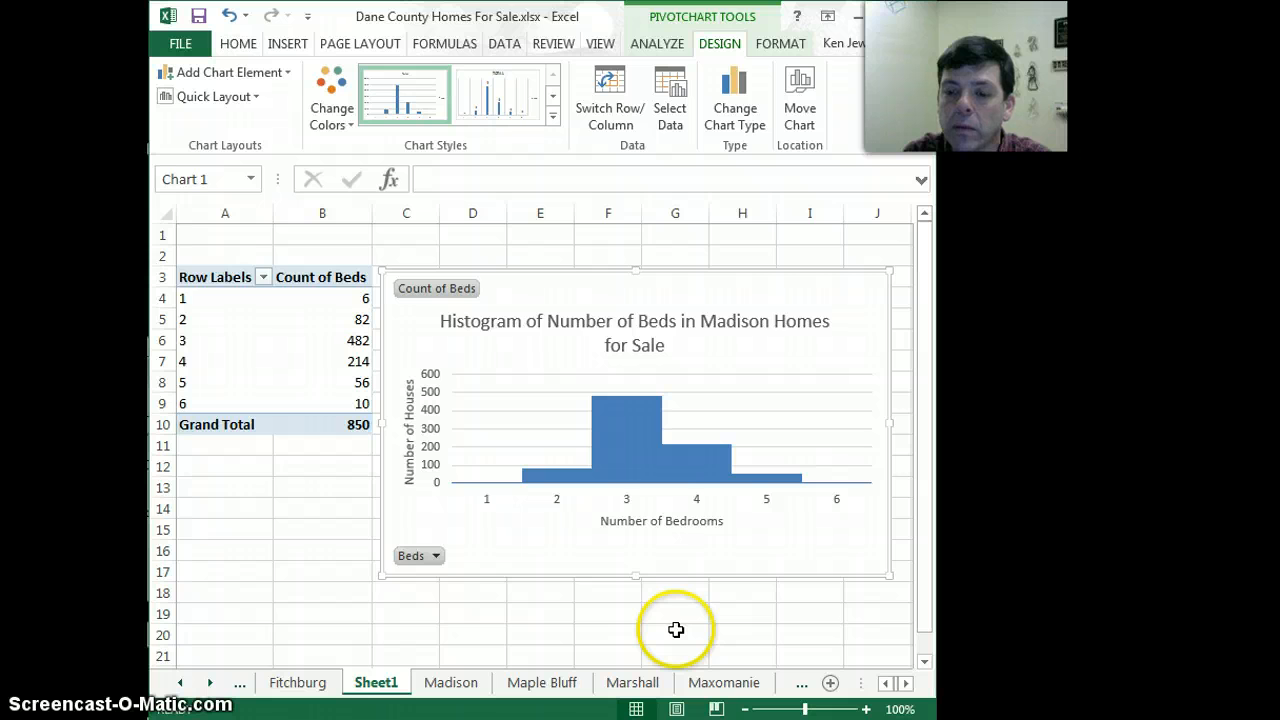
pyautogui.click(648, 460)
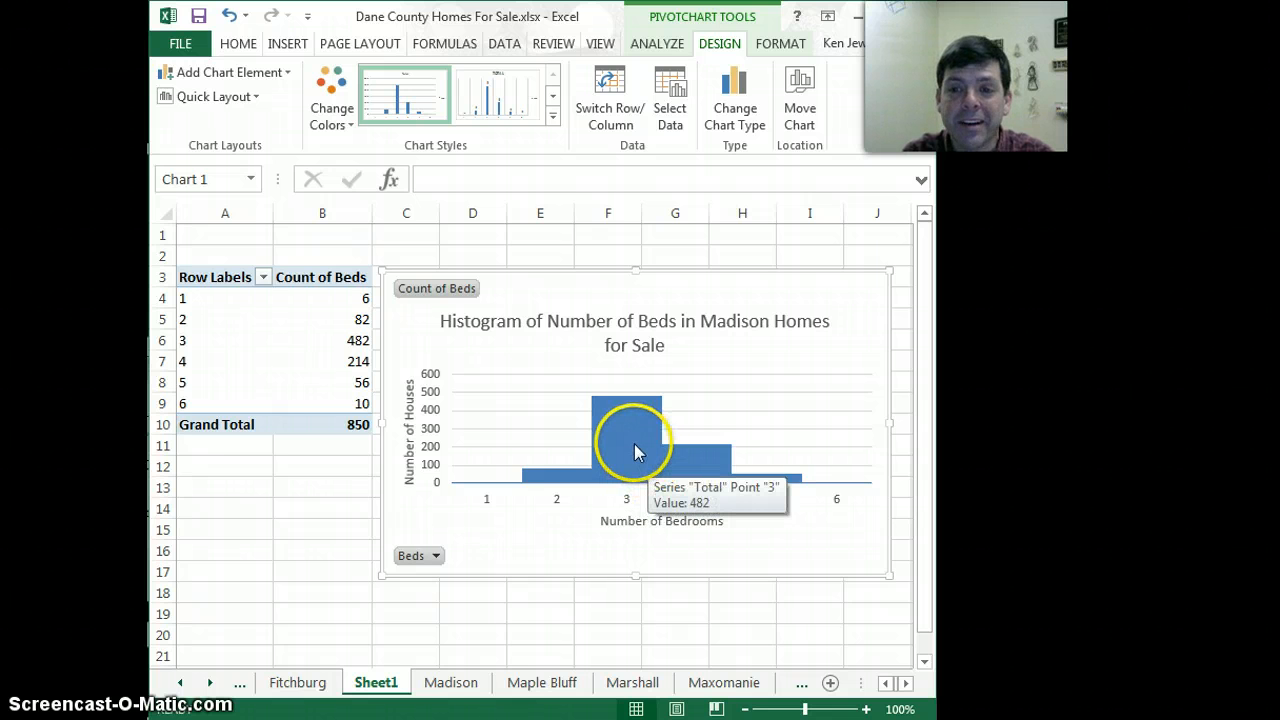